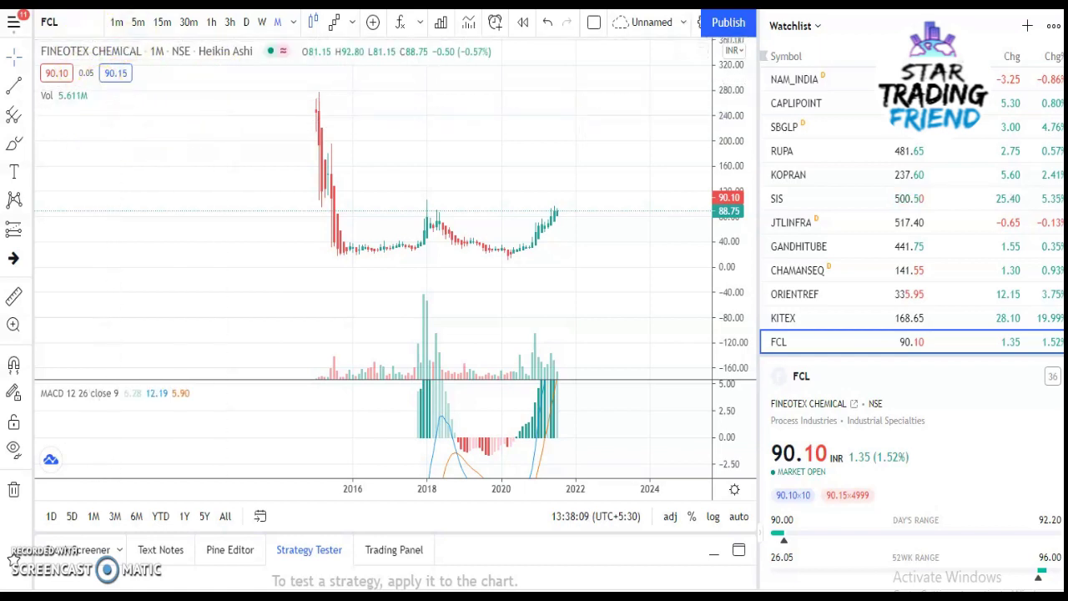
Switch to the Screener page to review Fineotex Chemical's key ratios, and return to the TradingView chart
left_click(125, 7)
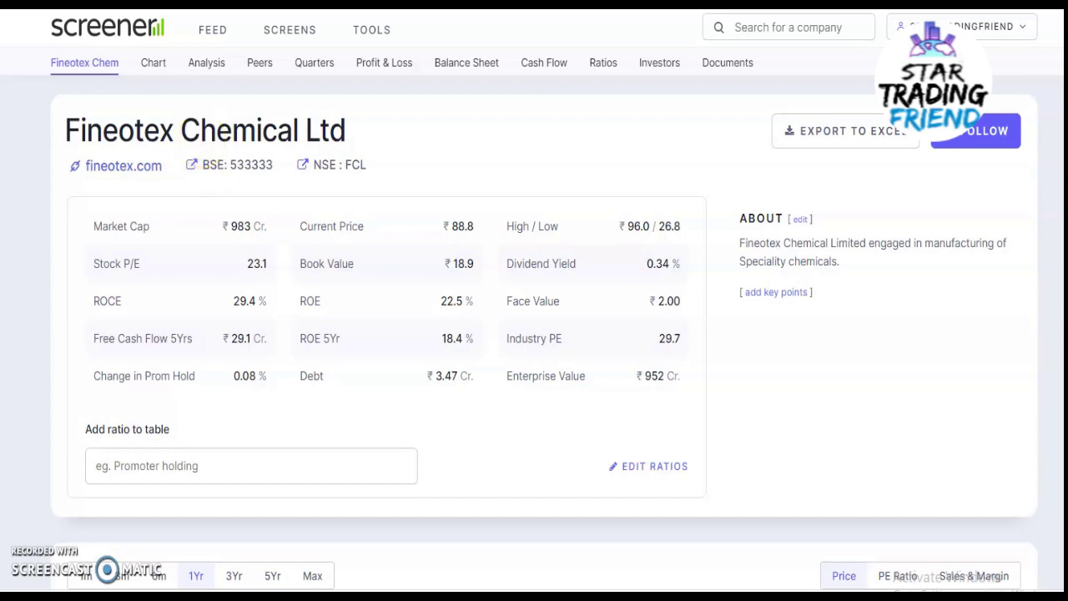
key("ctrl+Tab")
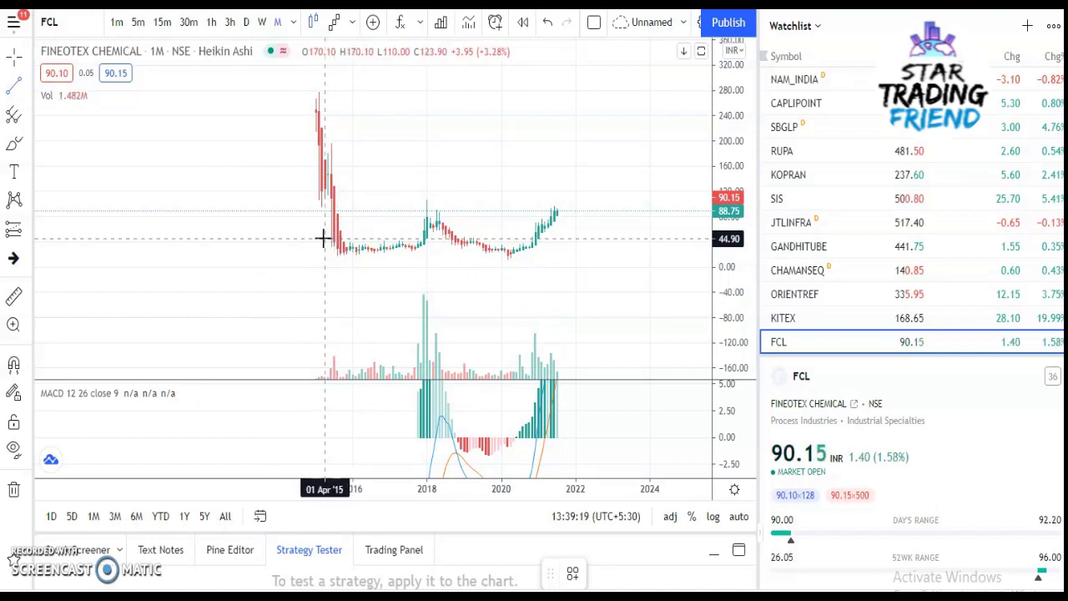
left_click(393, 242)
left_click(410, 182)
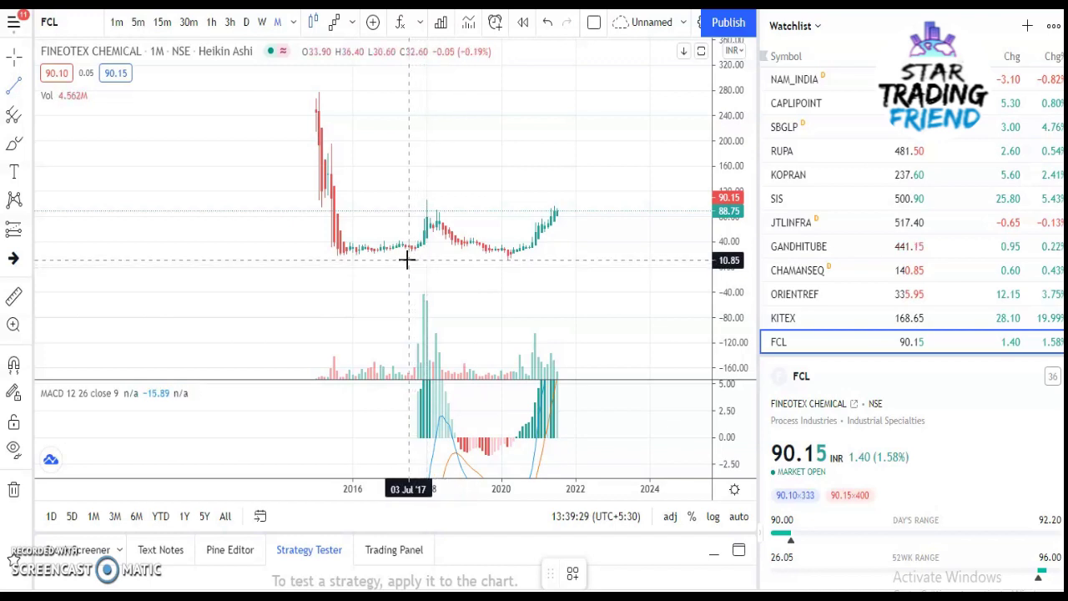
left_click(389, 259)
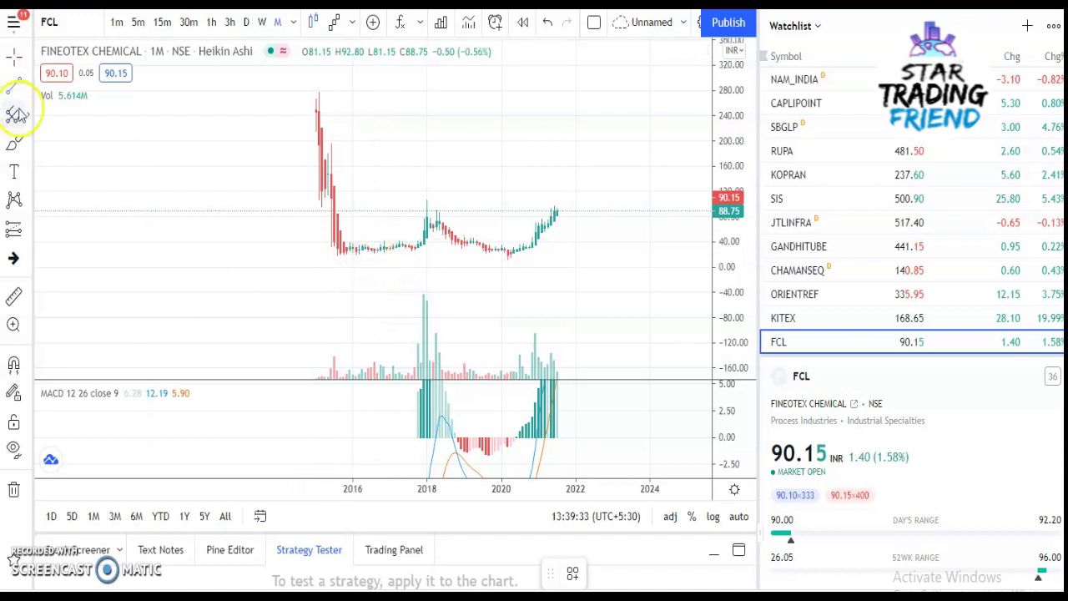
Draw three near-horizontal trend lines across the monthly chart, at about 21, 80 and 150–156
left_click(393, 289)
left_click_drag(319, 255, 570, 254)
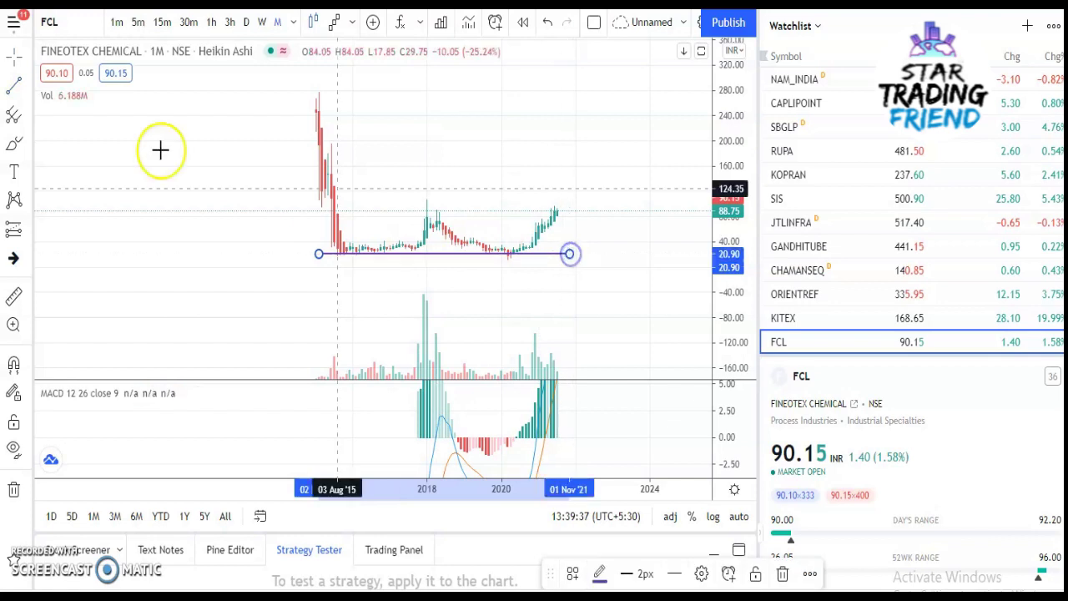
left_click(12, 86)
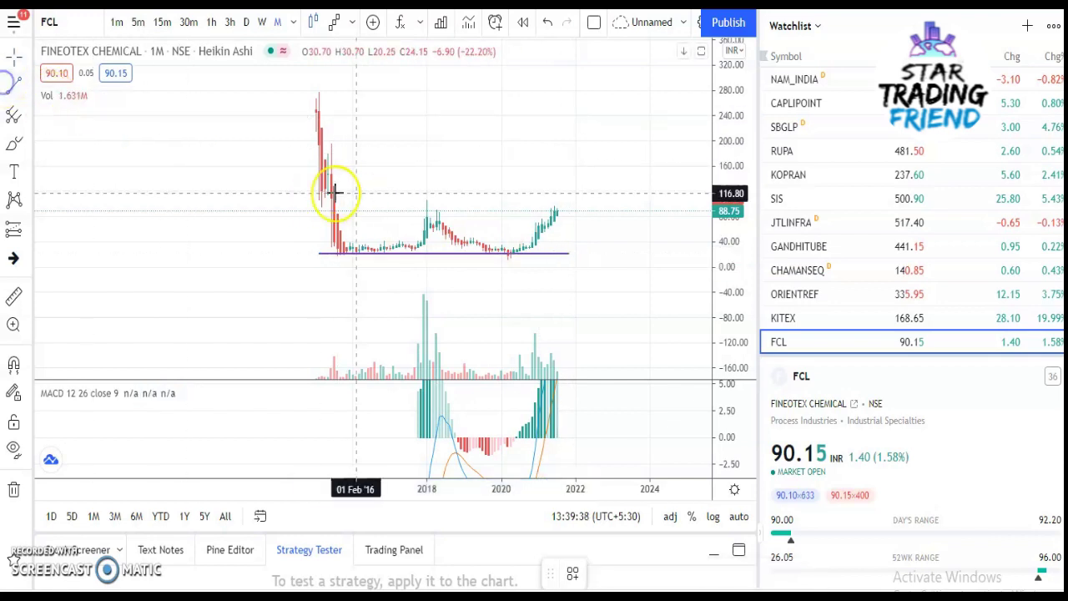
left_click(278, 216)
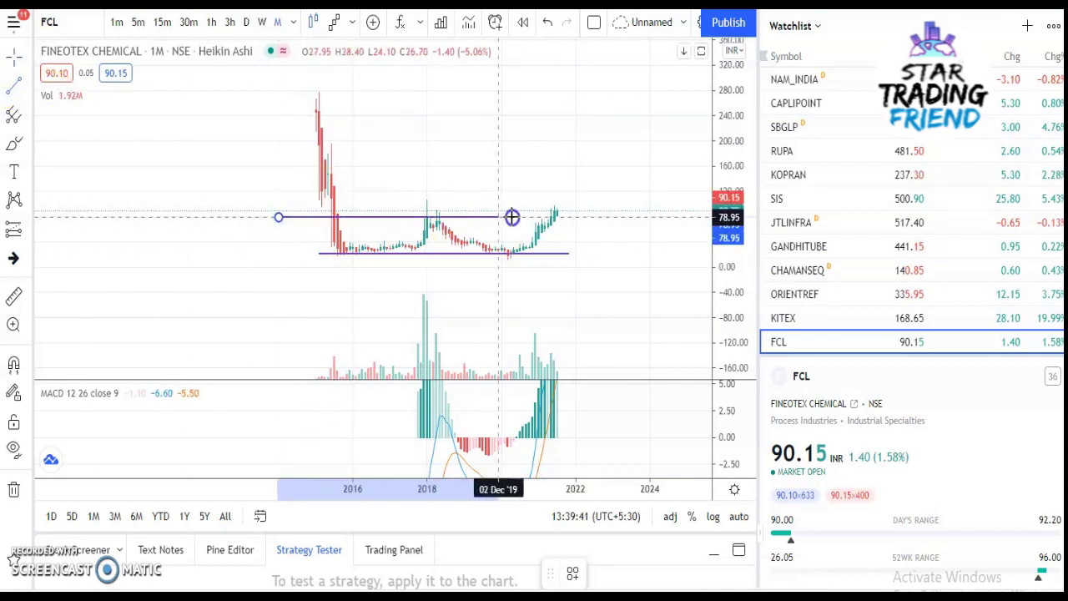
left_click(614, 216)
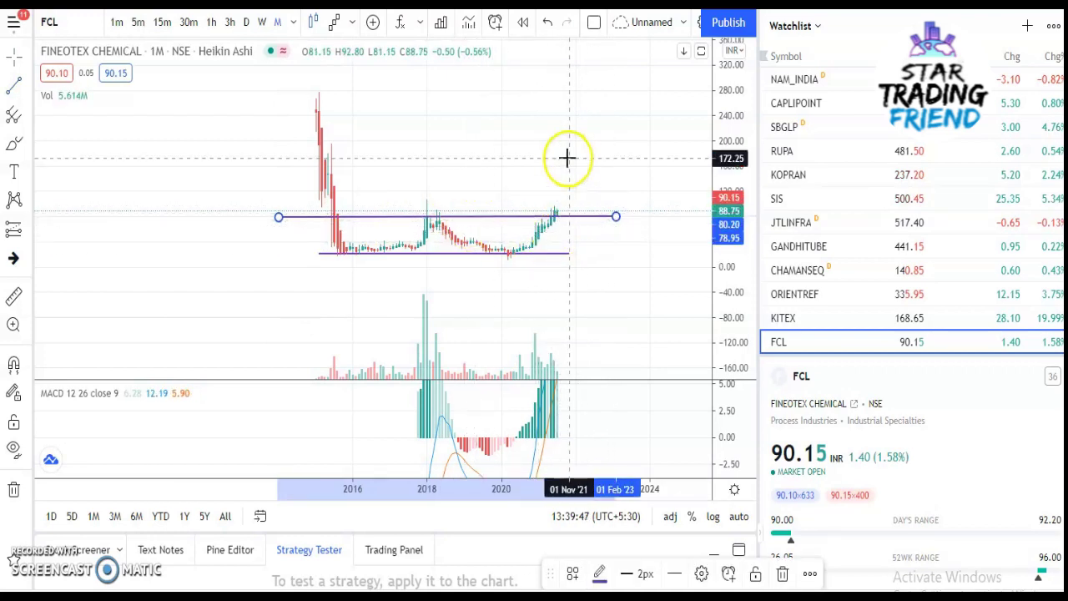
left_click(222, 222)
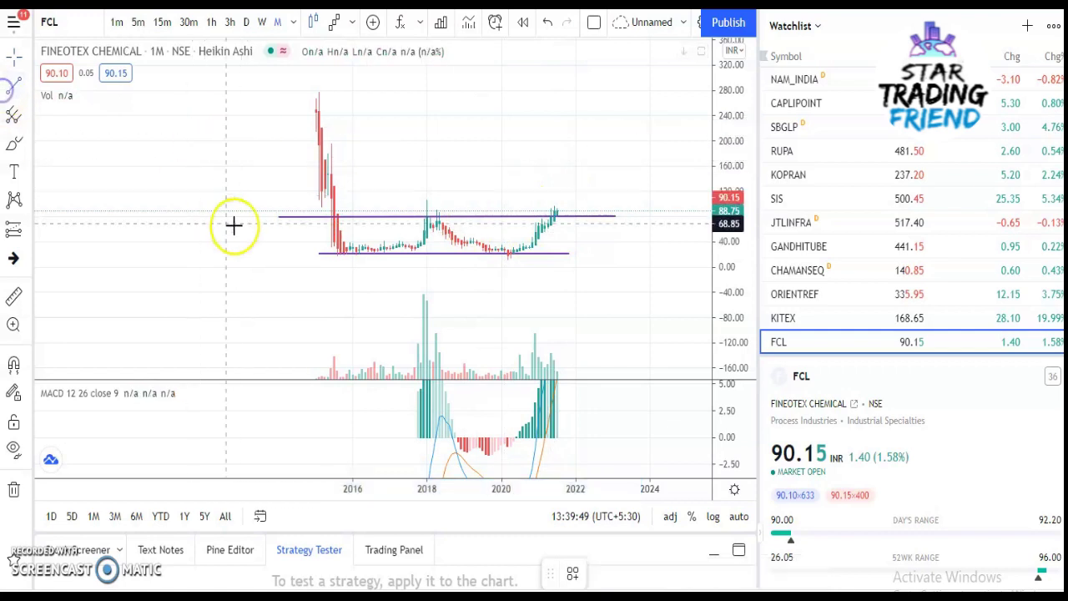
mouse_move(245, 172)
left_mouse_down()
mouse_move(463, 175)
mouse_move(670, 160)
mouse_move(670, 169)
left_mouse_up()
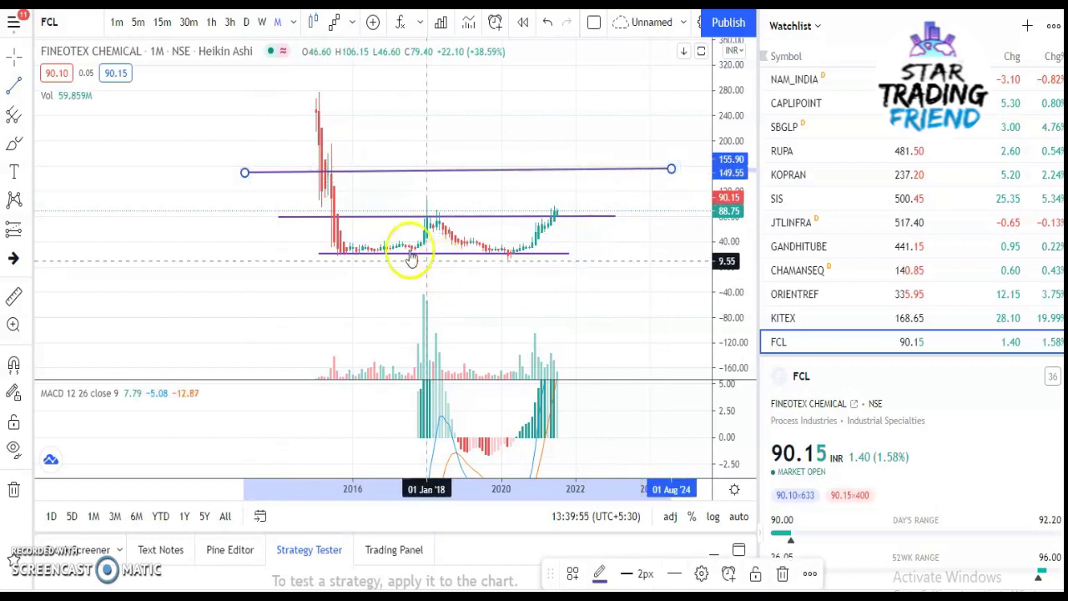
Draw a rising trend line below the 2020–21 rally, from about 6 in July 2020 to about 172 in May 2023
left_click(11, 90)
left_click(516, 258)
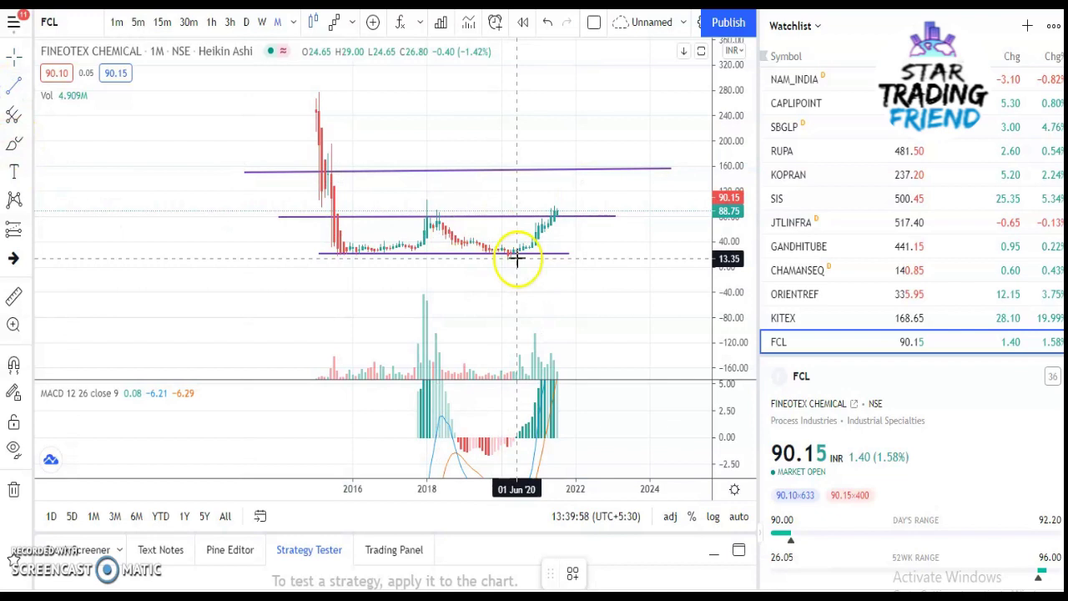
left_click(625, 159)
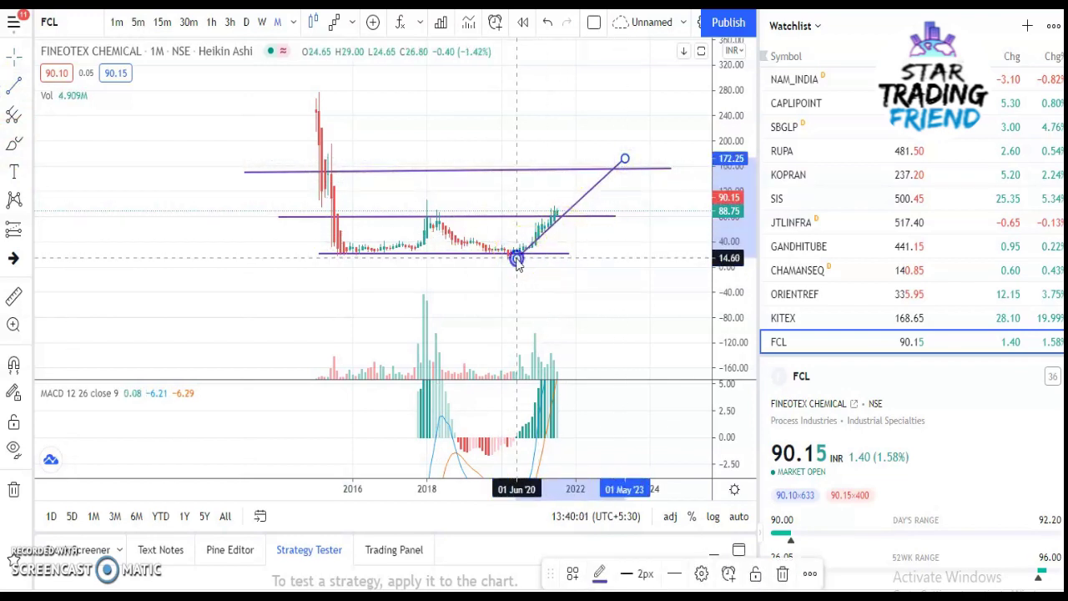
left_click_drag(520, 259, 520, 264)
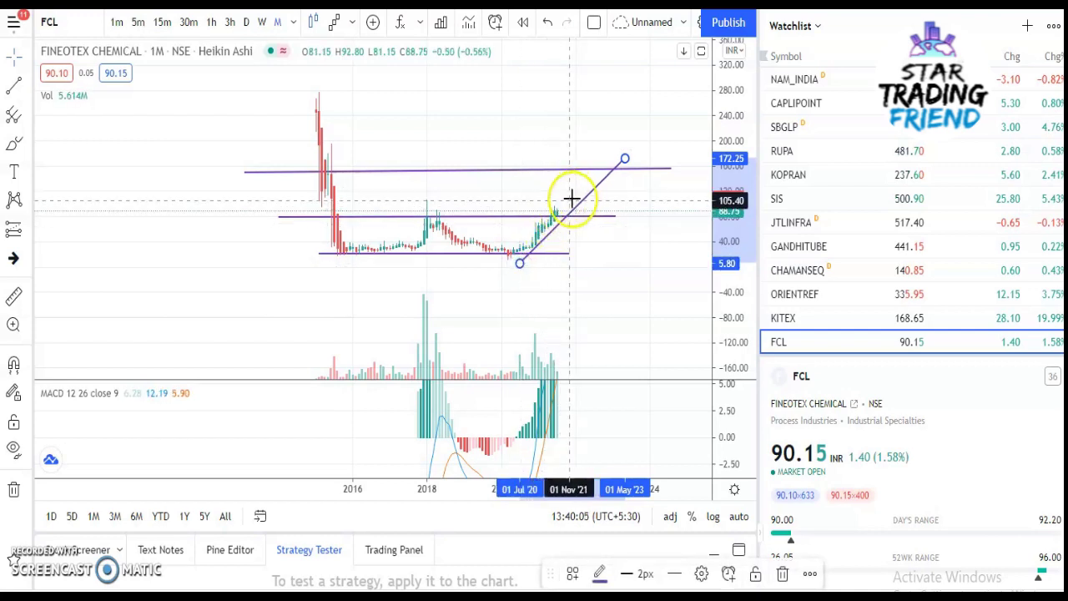
Draw the upper channel line along the rally's highs, from about 20 in April 2020 to about 184 in December 2022
left_click(15, 90)
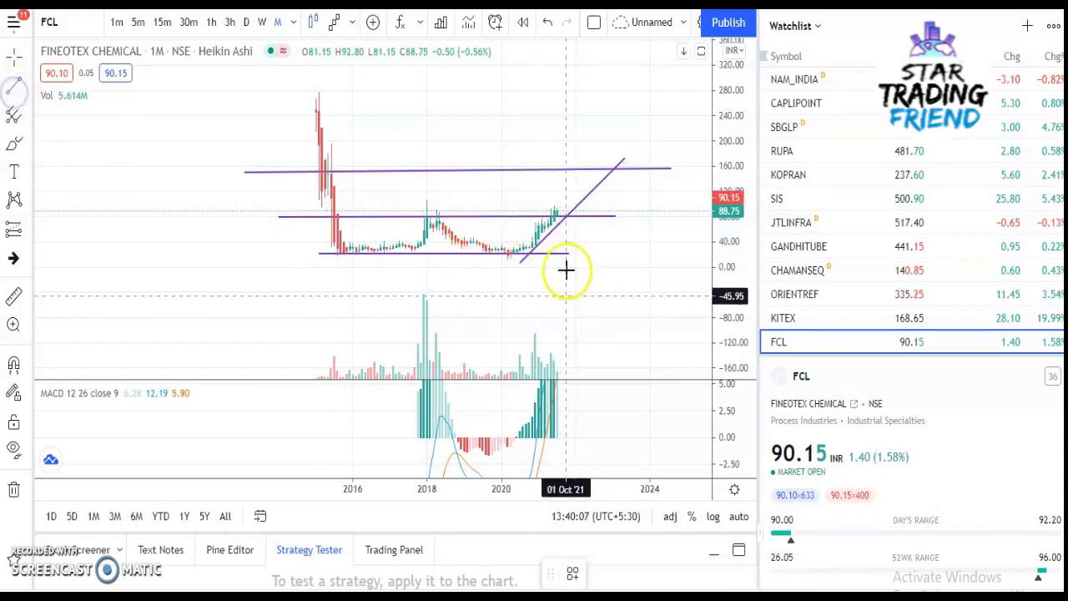
left_click(511, 254)
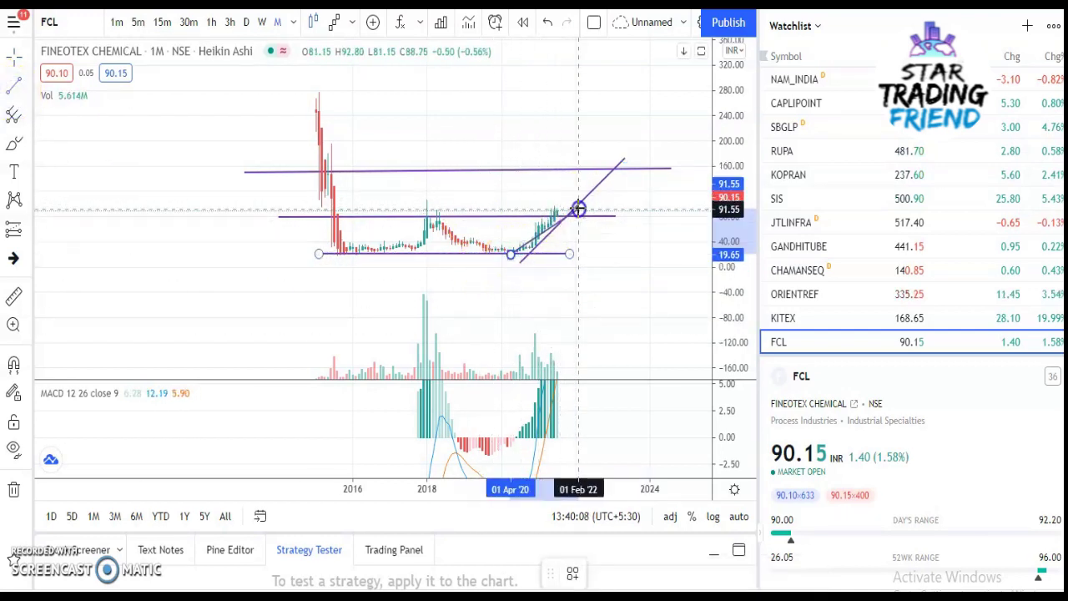
left_click(612, 153)
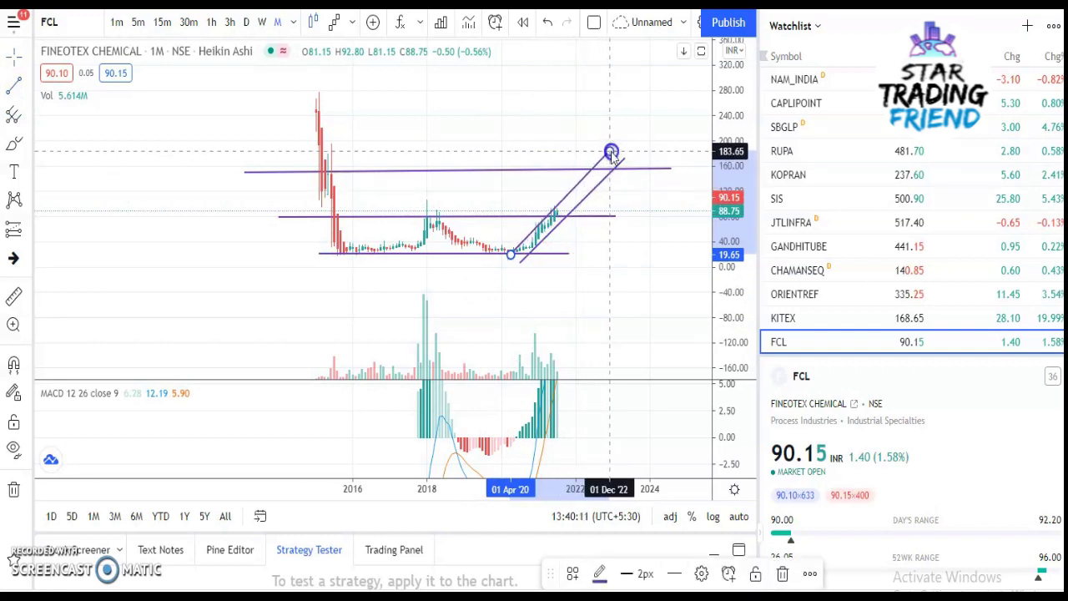
Move the lower rising trend line up against the candles, so it runs from about 12 to about 179
left_click(518, 240)
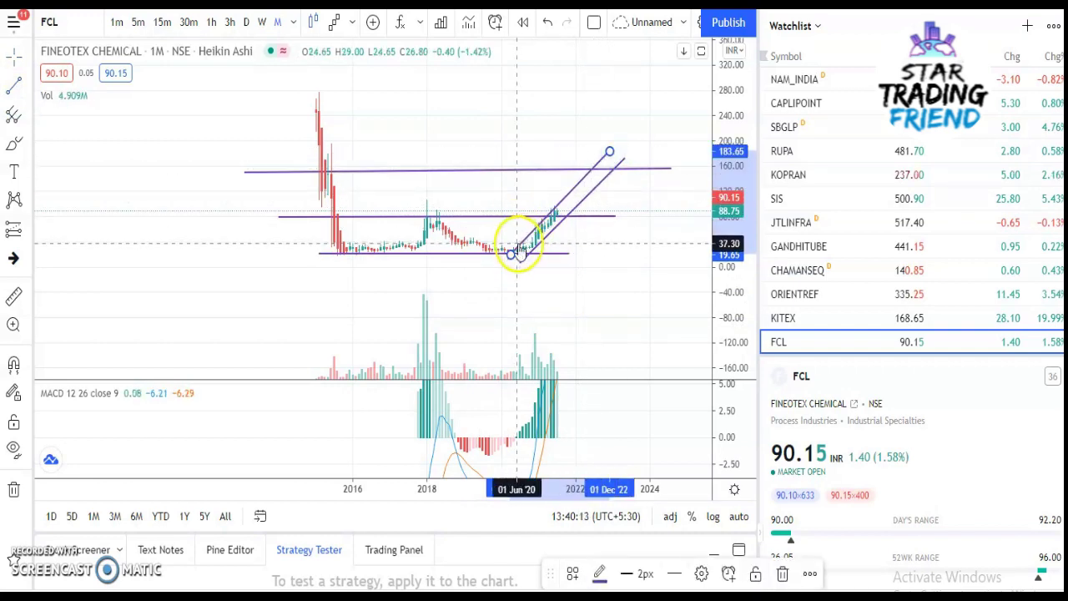
left_click(553, 232)
left_click_drag(553, 236, 551, 227)
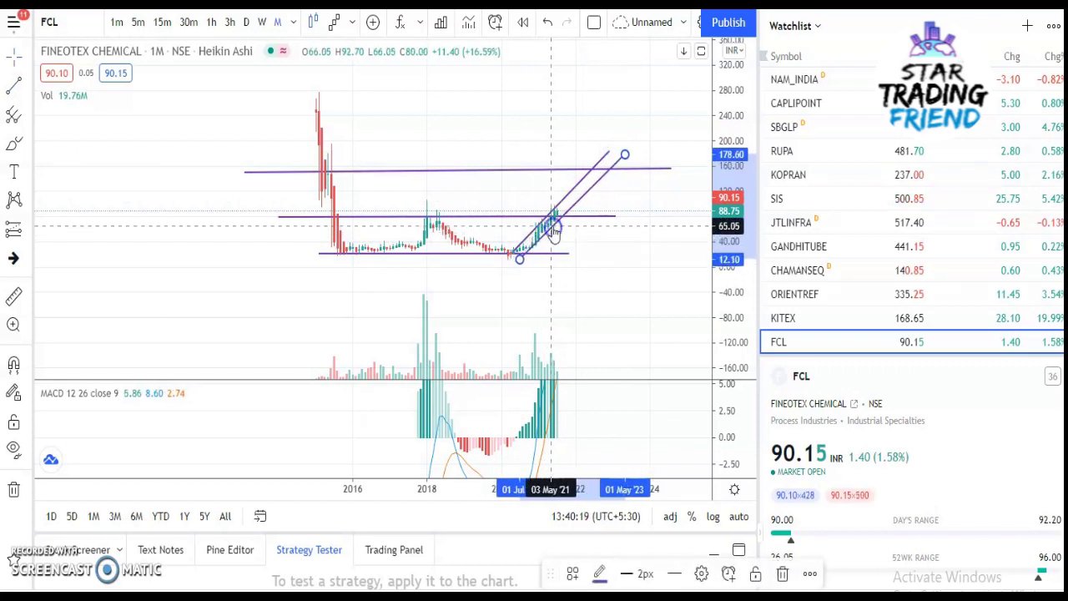
left_click(543, 244)
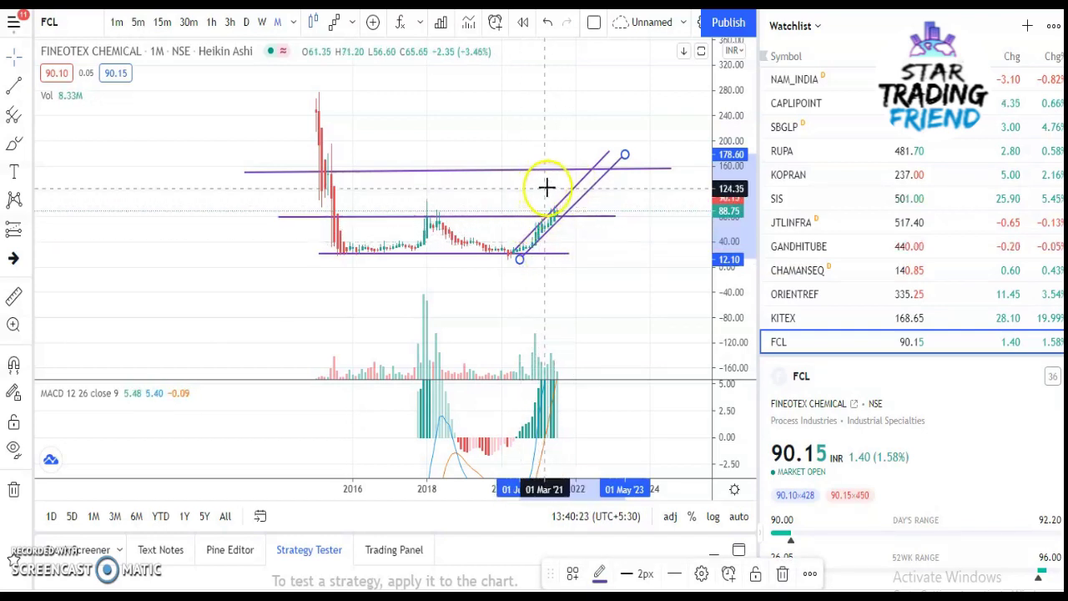
Switch the Fineotex Chemical chart to the weekly interval
left_click(259, 26)
left_click_drag(732, 291, 718, 35)
scroll(551, 235, "down", 3)
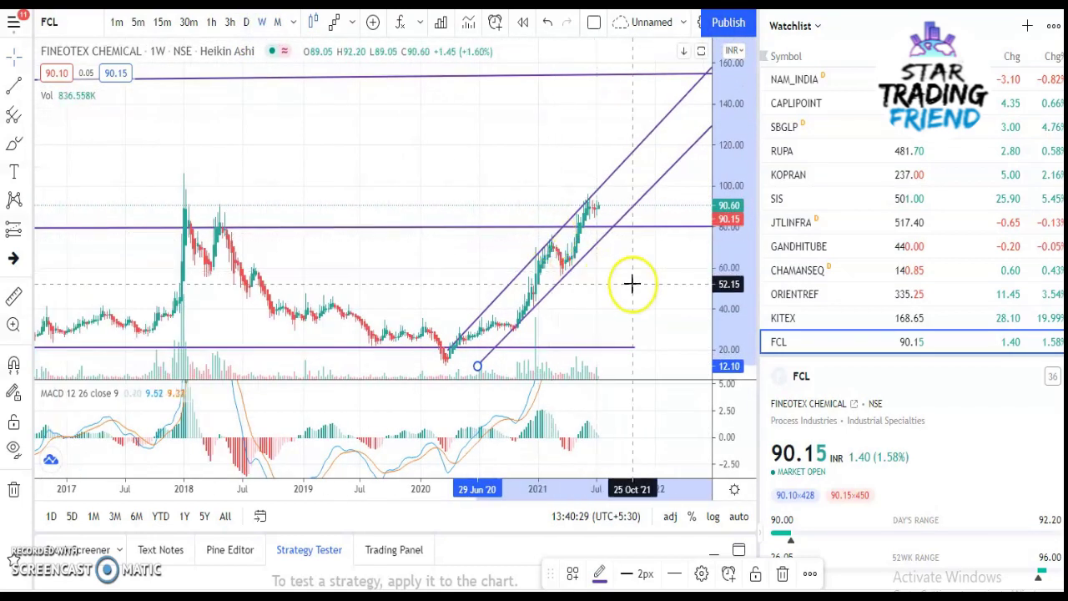
left_click_drag(632, 284, 467, 268)
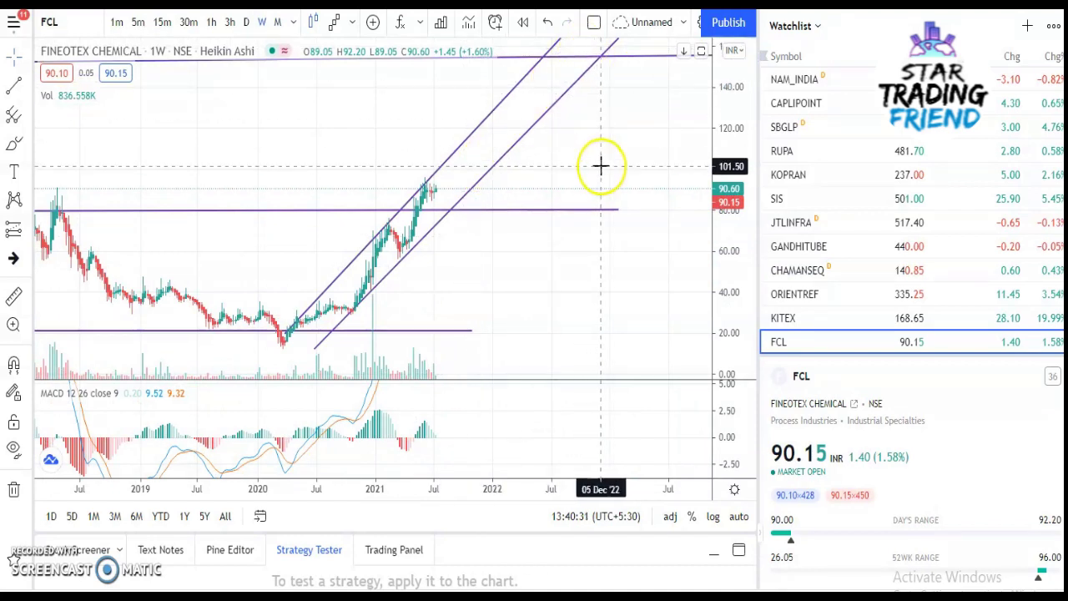
left_click_drag(603, 180, 605, 213)
scroll(529, 252, "down", 3)
scroll(632, 172, "down", 3)
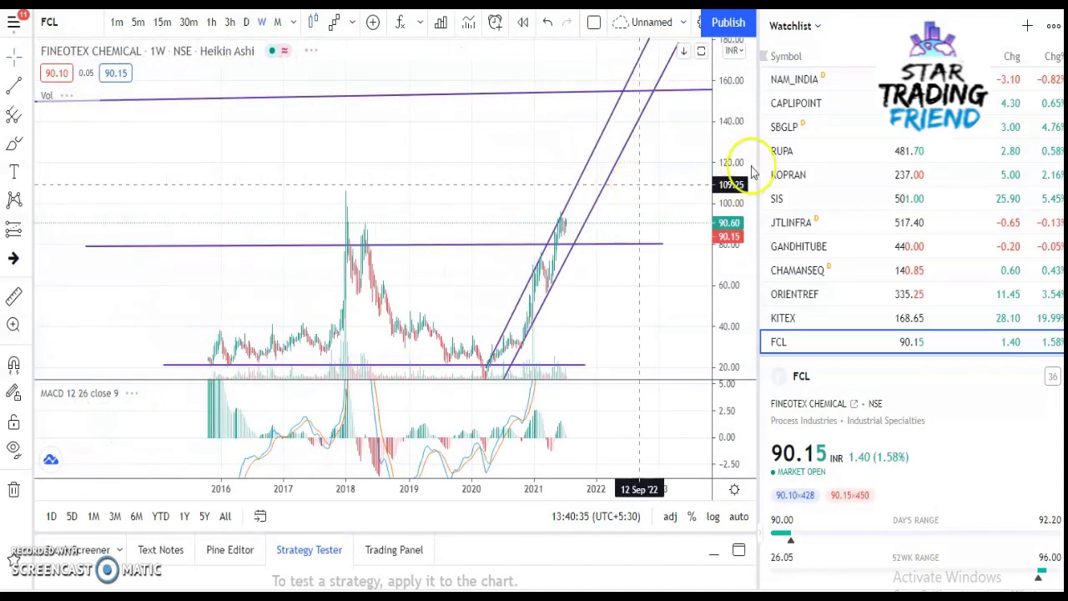
Adjust the far end of the lower channel line to about 181 at 20 March 2023
left_click_drag(744, 201, 720, 347)
left_click_drag(684, 153, 669, 148)
scroll(408, 267, "up", 5)
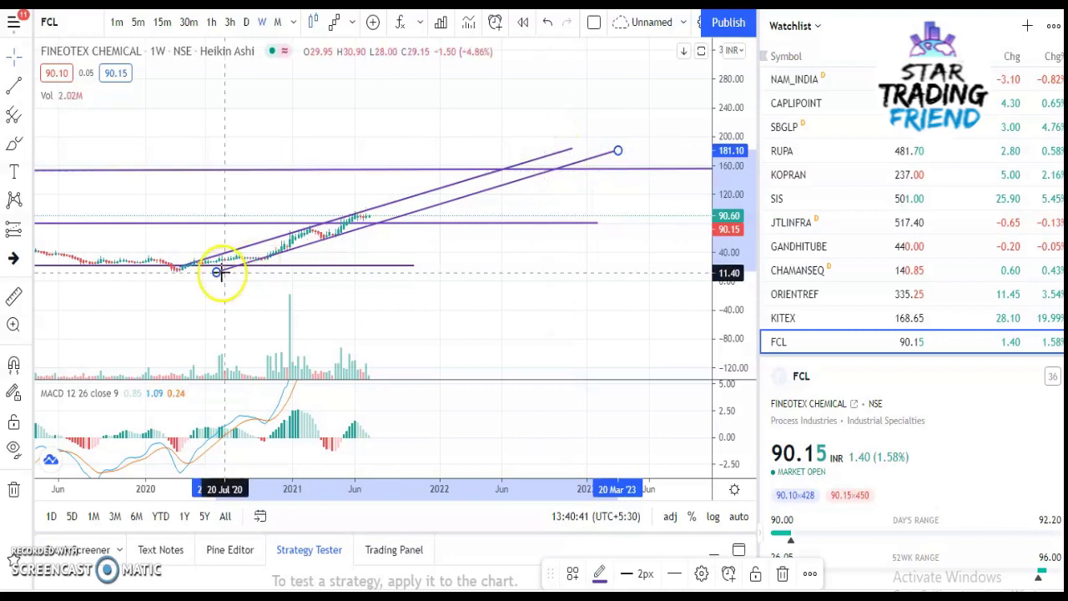
Adjust the upper channel line to run from about 22 at 4 May 2020 to about 187 at 5 December 2022
mouse_move(194, 271)
left_mouse_down()
mouse_move(187, 263)
mouse_move(195, 272)
left_mouse_up()
left_click_drag(572, 150, 575, 147)
left_click_drag(732, 334, 732, 300)
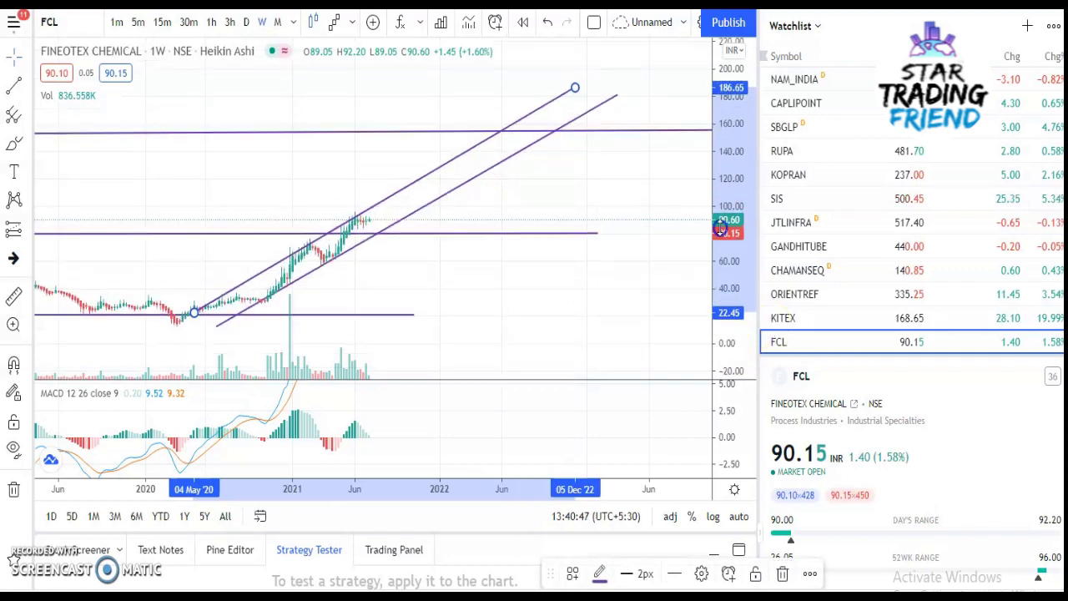
Brush a freehand curve tracing the price swings inside the rising channel, ending in an arrowhead at the lower channel line
left_click_drag(449, 296, 620, 261)
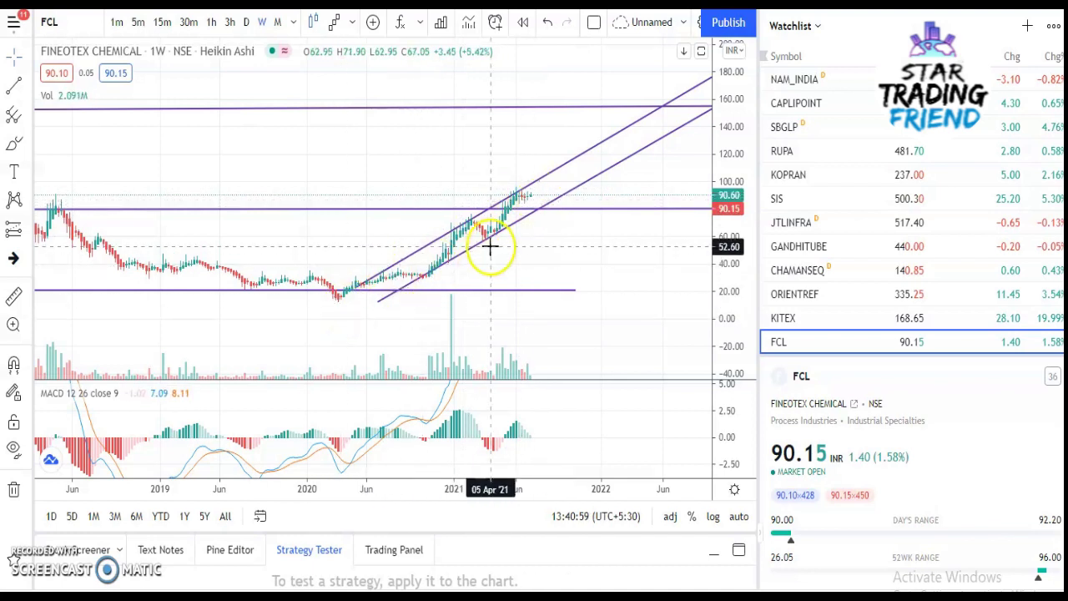
left_click(11, 146)
mouse_move(354, 278)
left_mouse_down()
mouse_move(353, 287)
mouse_move(427, 273)
left_mouse_up()
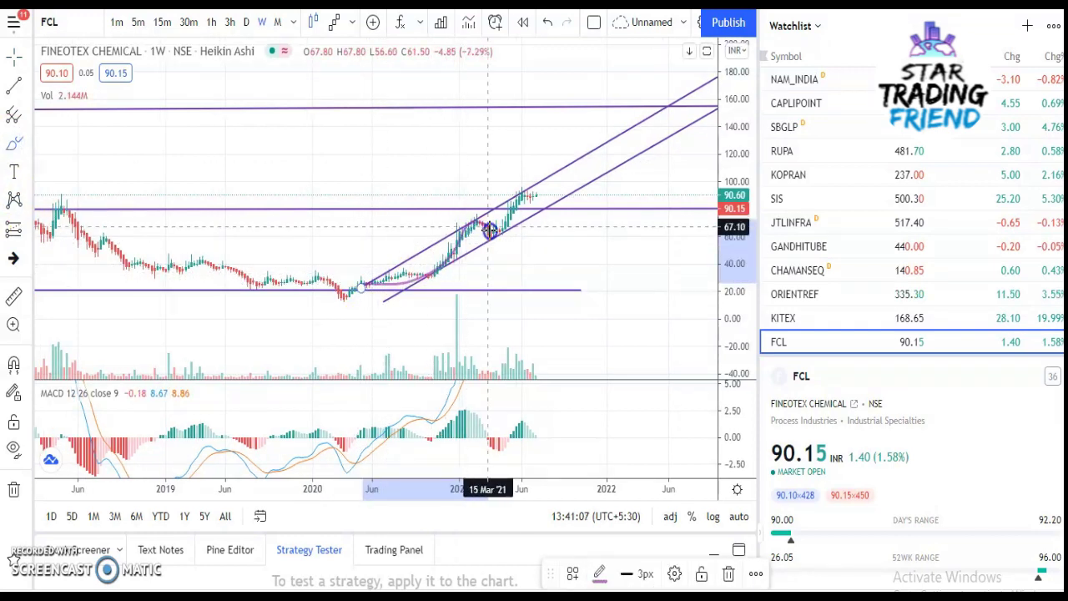
left_click_drag(512, 191, 556, 199)
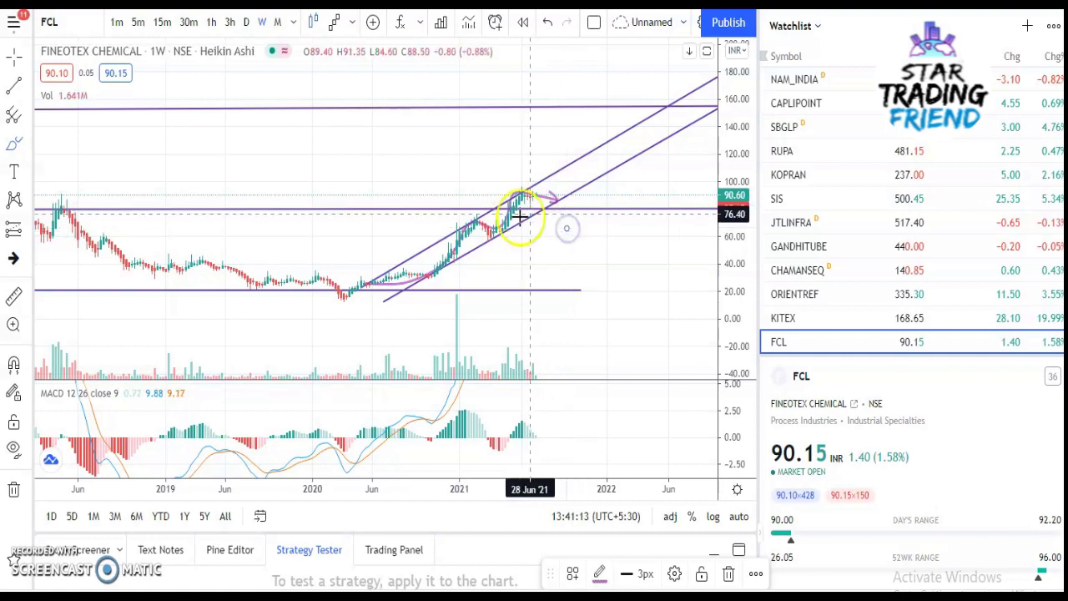
Draw a falling trend line over the recent highs, from about 97 at 31 May 2021 to about 83 at 18 October 2021
left_click(15, 91)
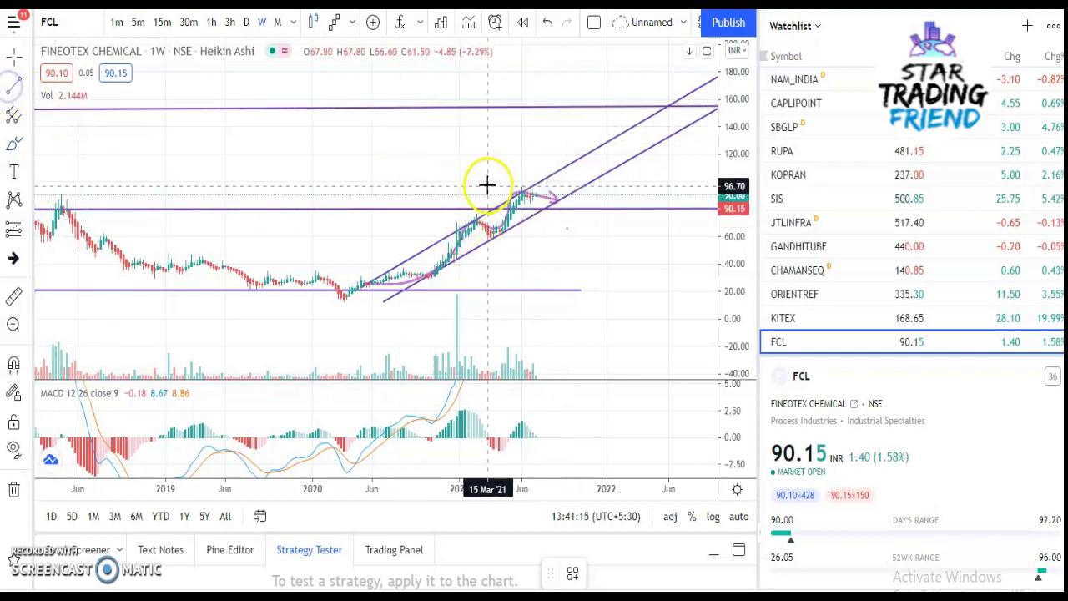
left_click(519, 185)
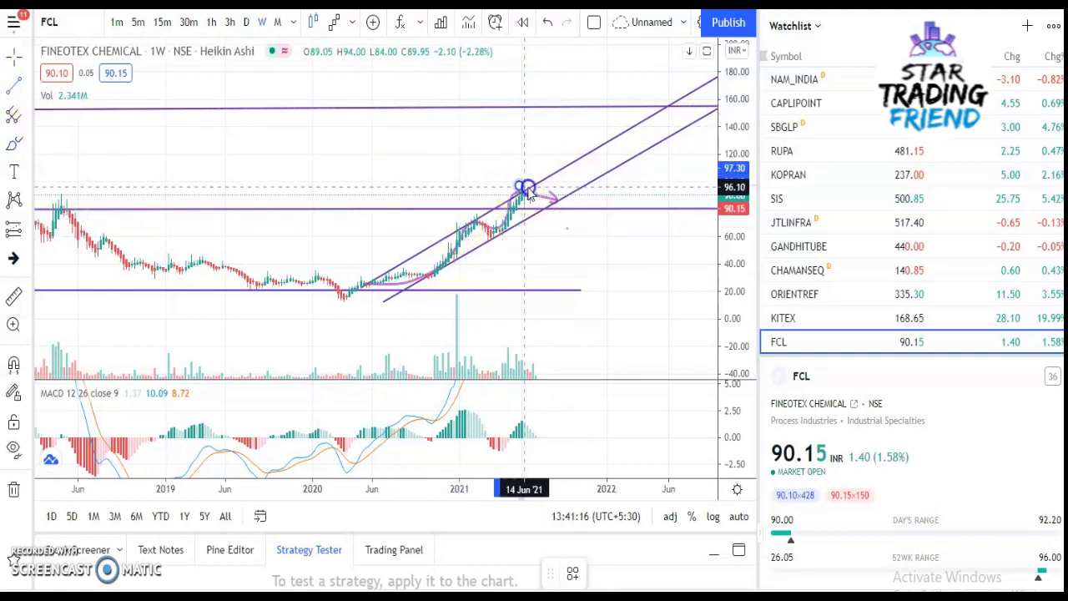
left_click(574, 204)
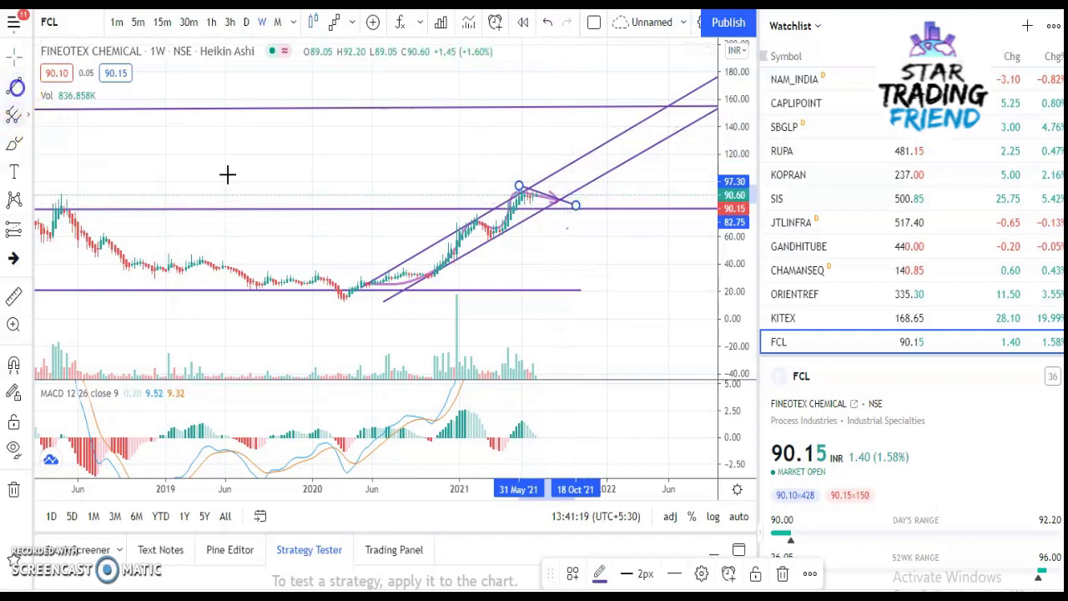
Draw a second falling line from about 90 at 19 April 2021 to about 79 at 18 October 2021, and realign the line above it
left_click(15, 89)
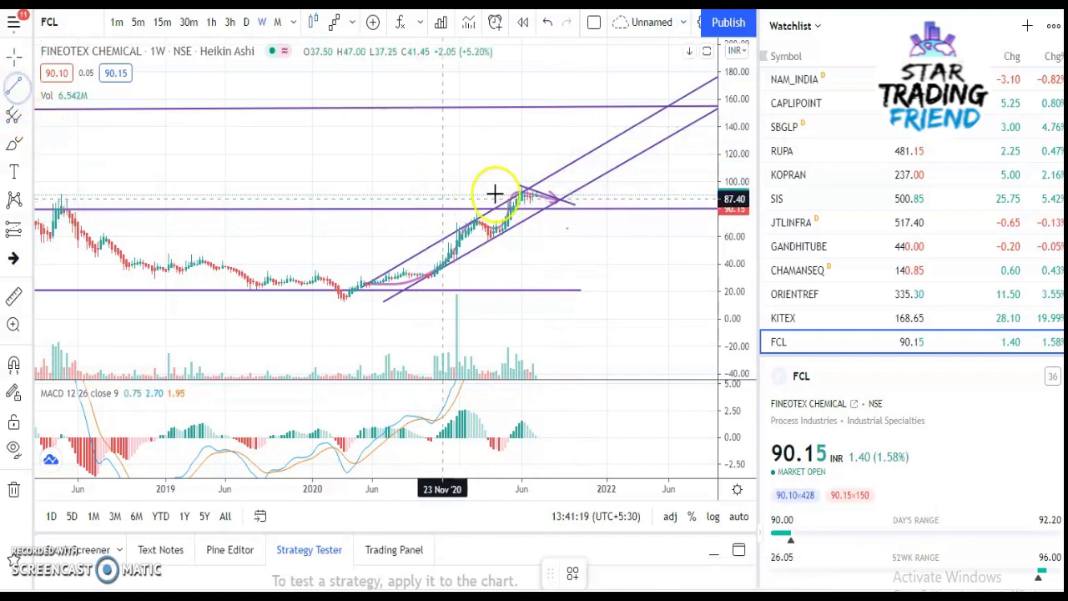
left_click(569, 212)
mouse_move(573, 205)
left_mouse_down()
mouse_move(537, 193)
mouse_move(547, 212)
left_mouse_up()
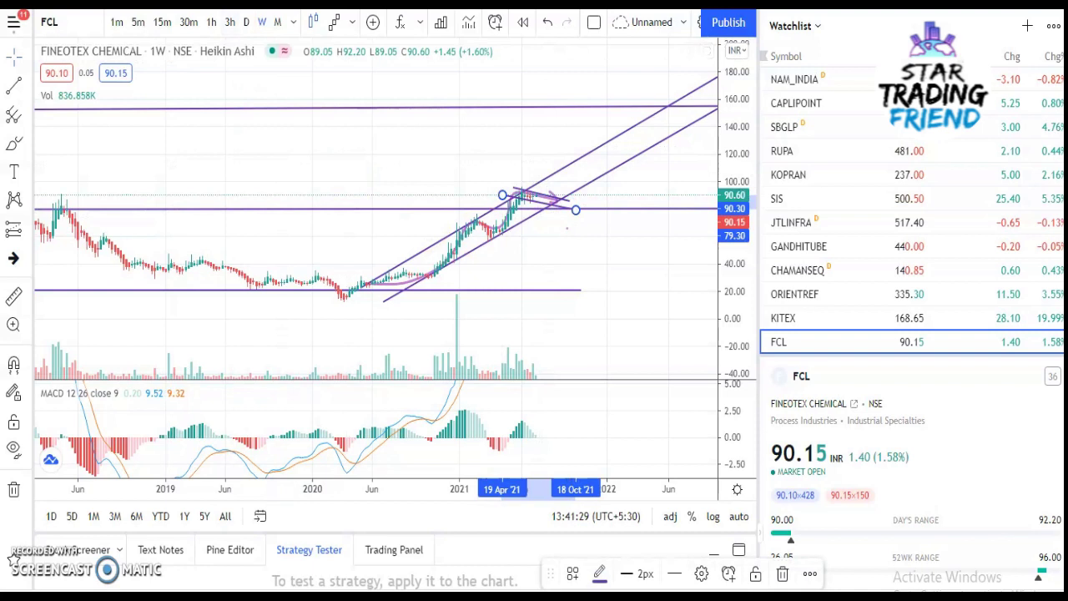
Switch the chart to the daily interval and stretch the price scale around the recent candles
left_click(247, 26)
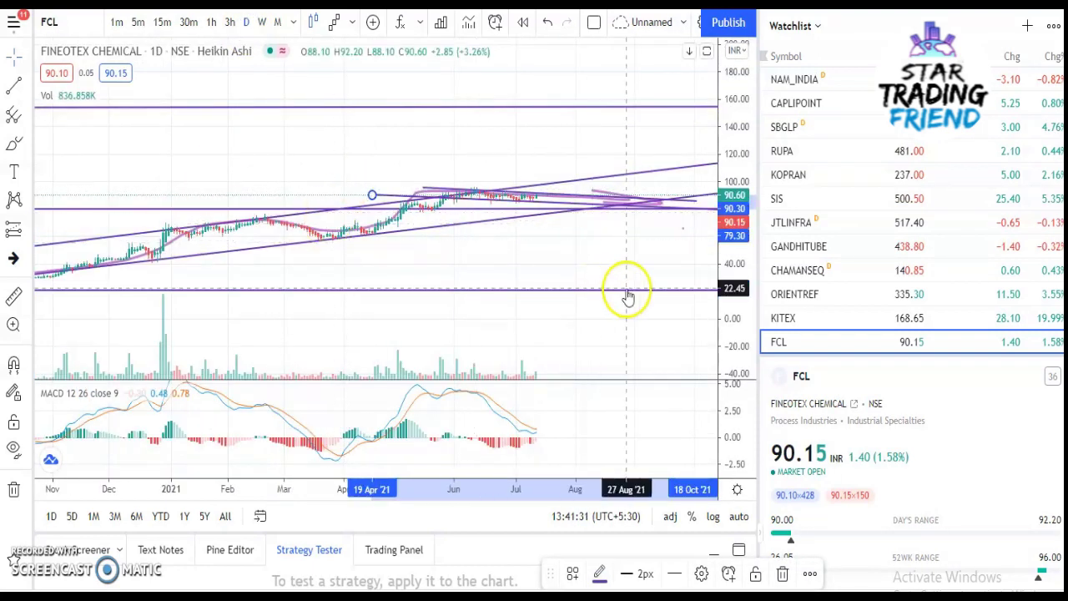
left_click_drag(737, 303, 728, 24)
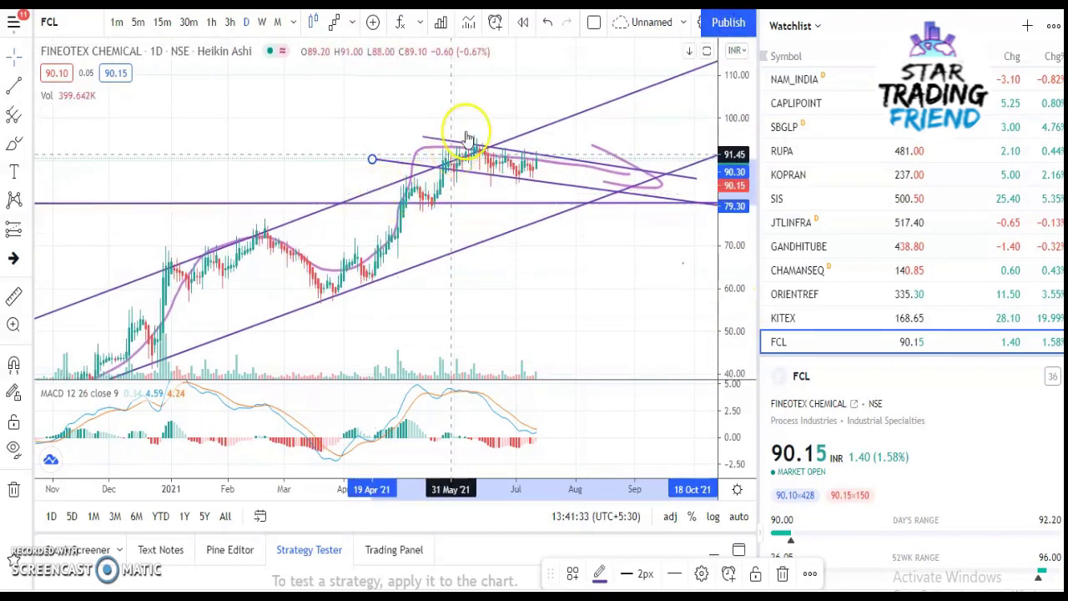
Remove the freehand price-swing curve and its arrowhead from the rising channel, keeping the trend lines
right_click(659, 185)
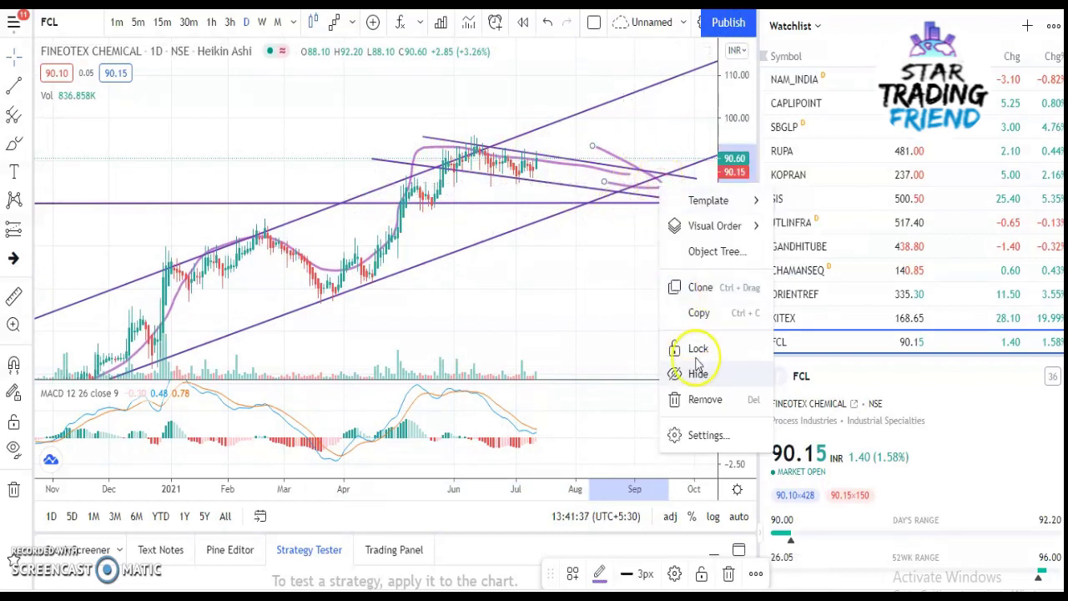
left_click(705, 399)
right_click(615, 167)
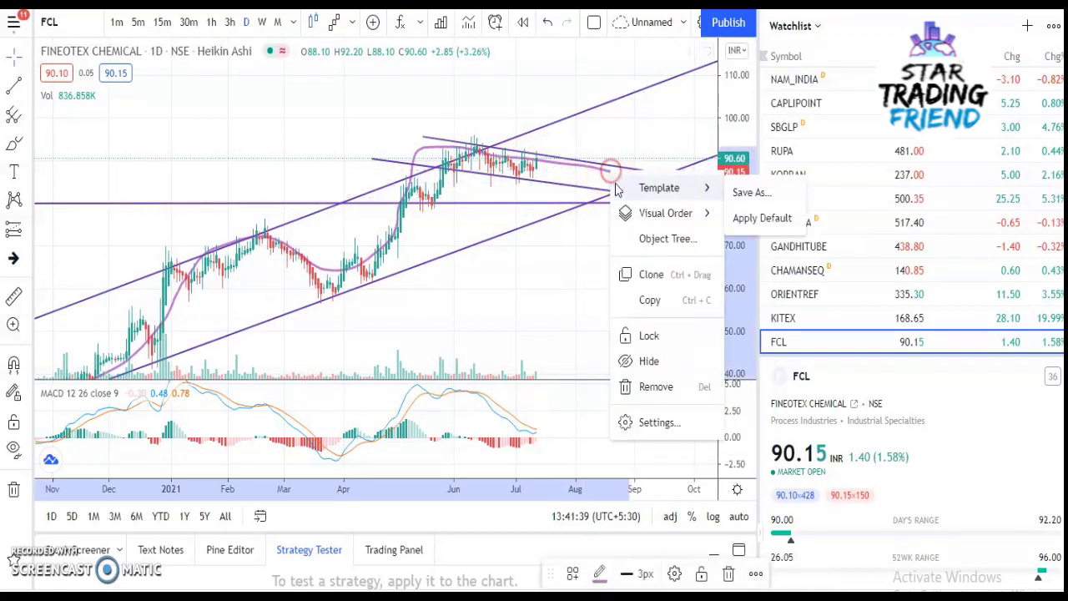
left_click(661, 386)
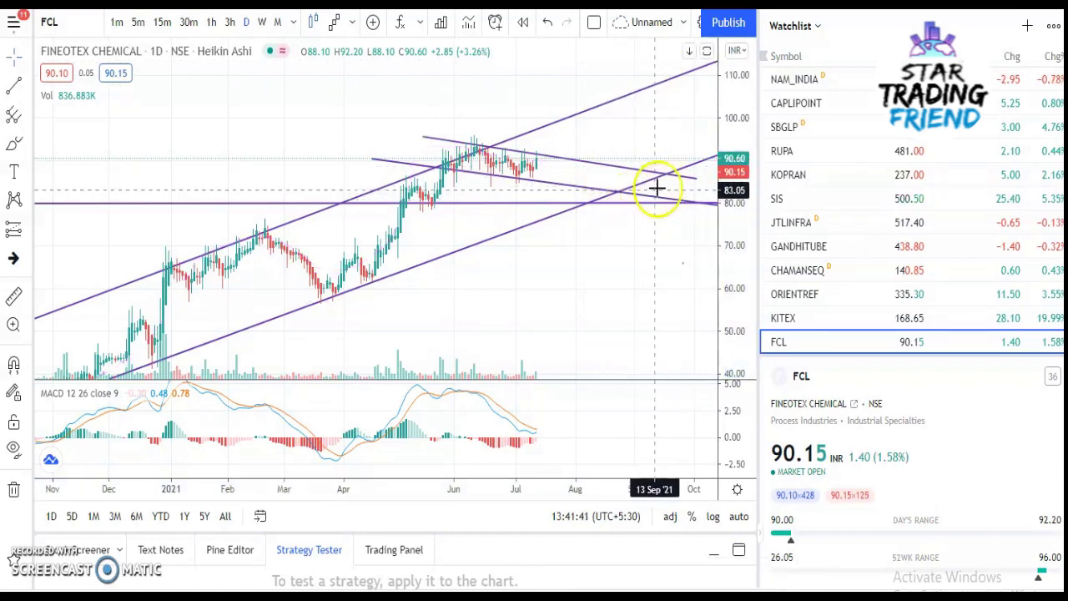
Brush a freehand wave bouncing inside the falling channel from June to mid-September 2021, ending in an arrowhead at about 90
left_click_drag(605, 287, 542, 284)
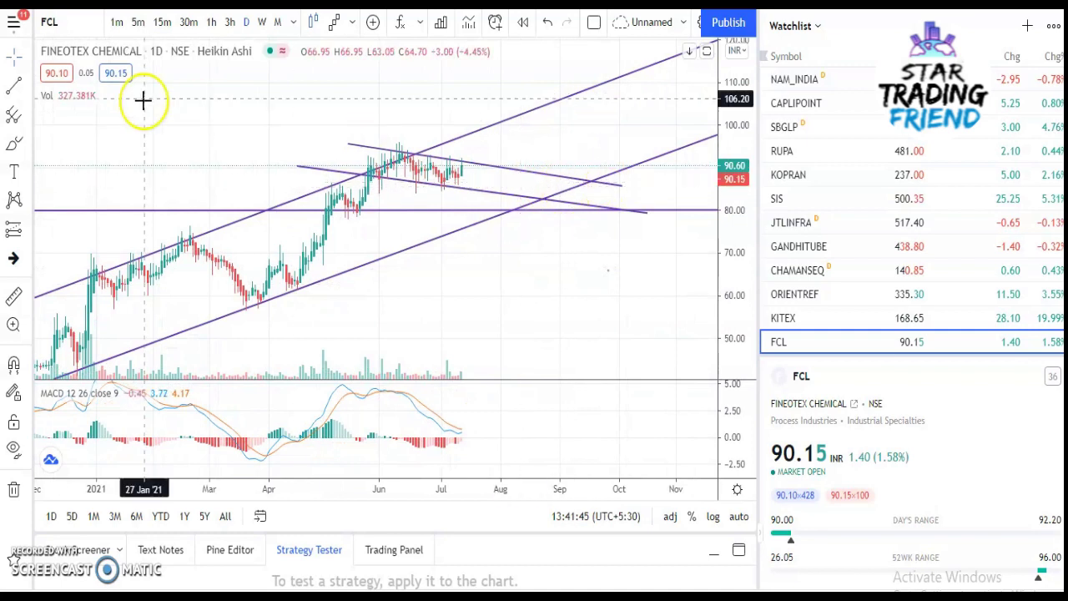
left_click(360, 175)
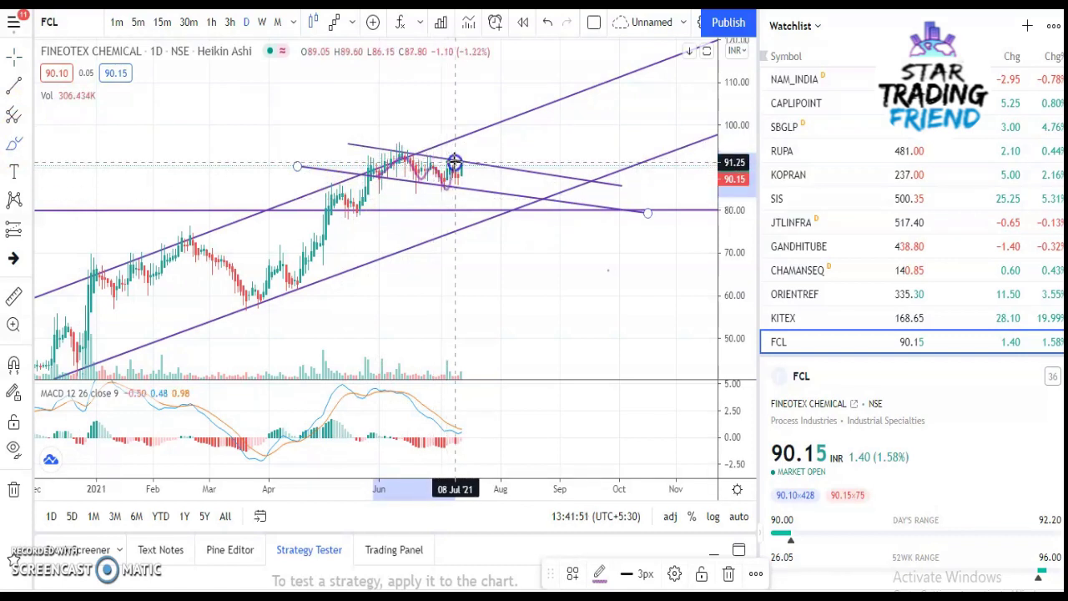
mouse_move(473, 175)
left_mouse_down()
mouse_move(517, 208)
mouse_move(535, 169)
mouse_move(573, 188)
mouse_move(563, 179)
left_mouse_up()
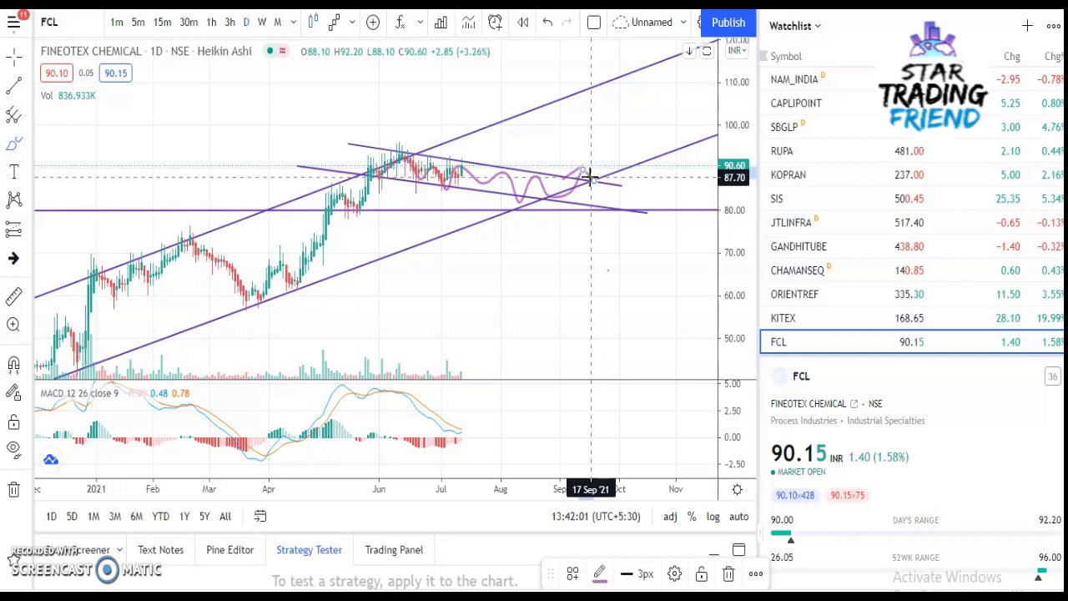
left_click(590, 177)
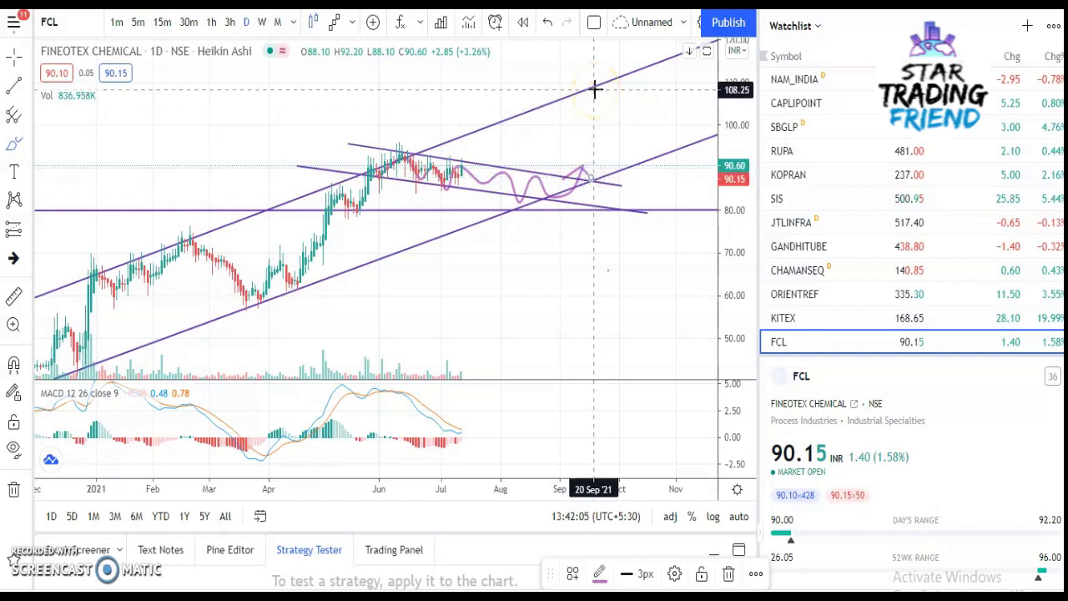
left_click(548, 222)
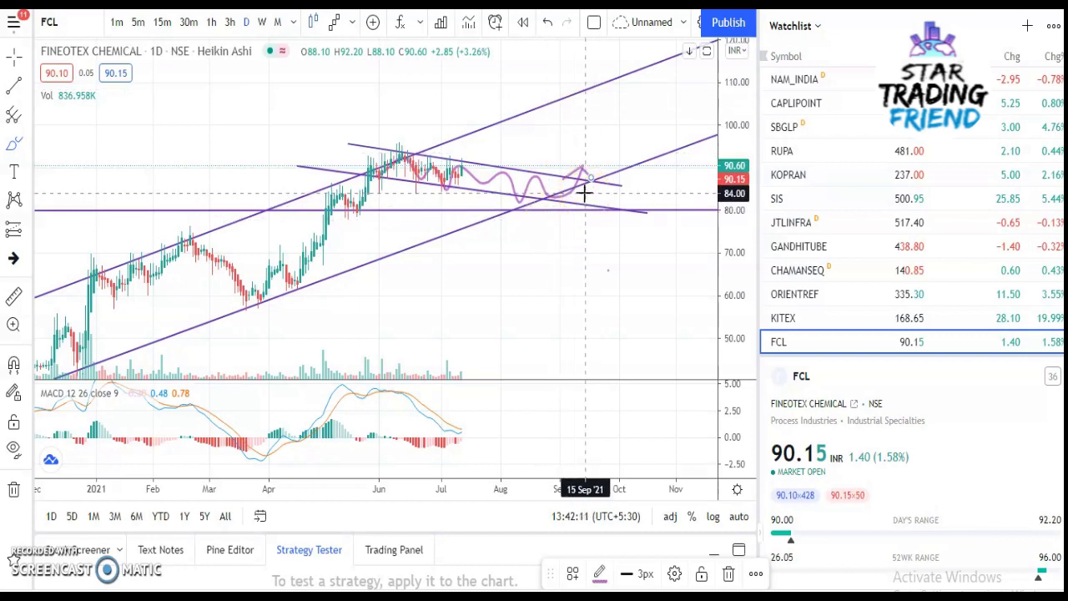
left_click(579, 210)
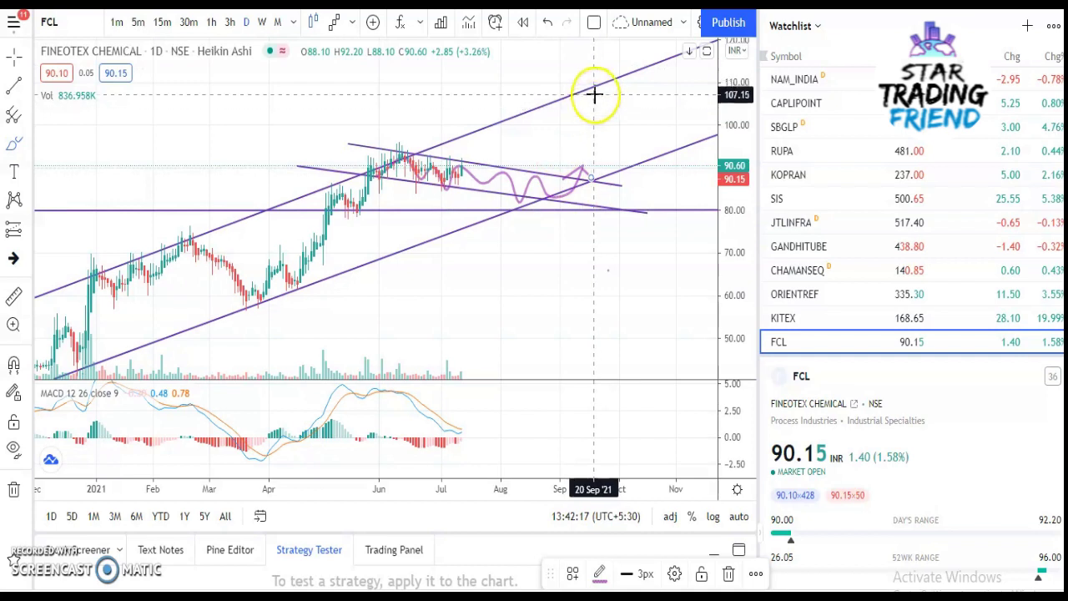
Brush a projected wave climbing between the rising channel lines from about October 2021, ending in an arrowhead at the upper horizontal line around July 2022
scroll(597, 83, "down", 3)
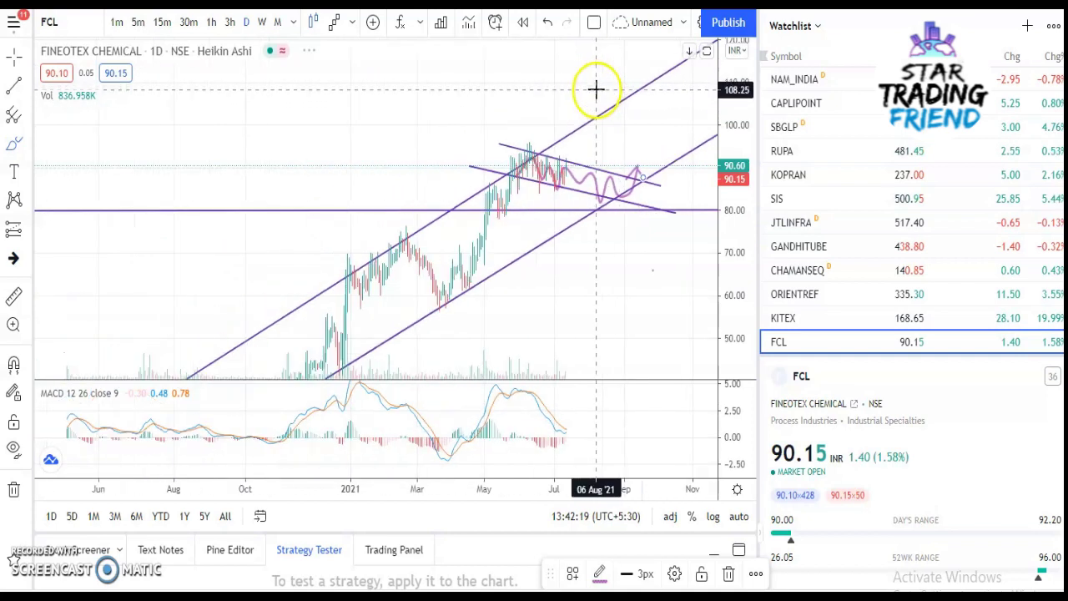
left_click(544, 251)
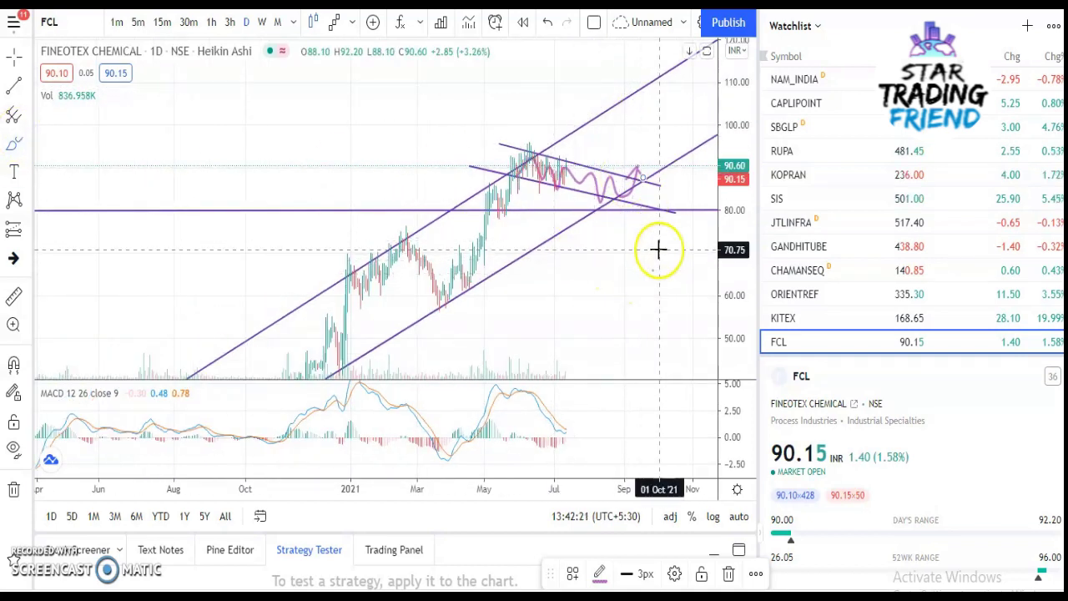
left_click_drag(658, 249, 453, 329)
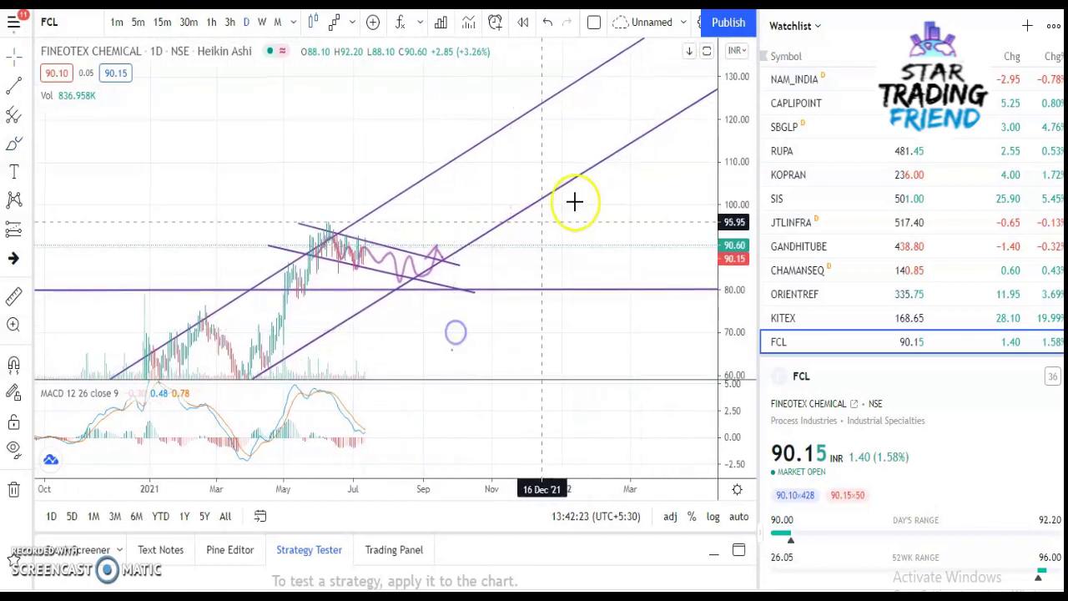
left_click_drag(738, 134, 746, 334)
left_click_drag(579, 306, 467, 327)
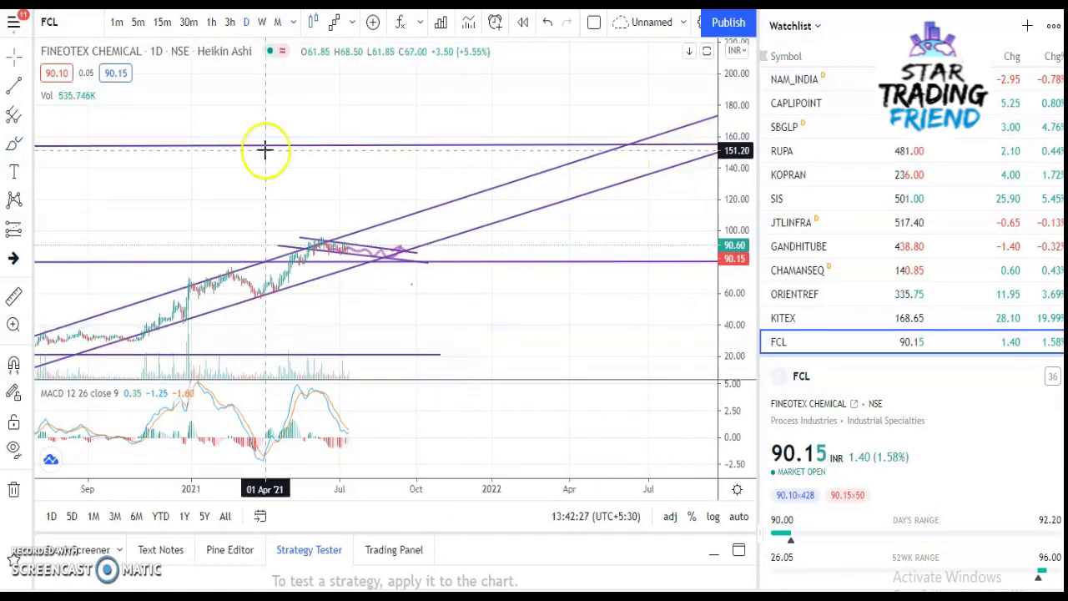
mouse_move(404, 249)
left_mouse_down()
mouse_move(409, 226)
mouse_move(467, 224)
mouse_move(500, 181)
mouse_move(569, 198)
mouse_move(575, 172)
mouse_move(600, 150)
mouse_move(648, 171)
mouse_move(670, 142)
left_mouse_up()
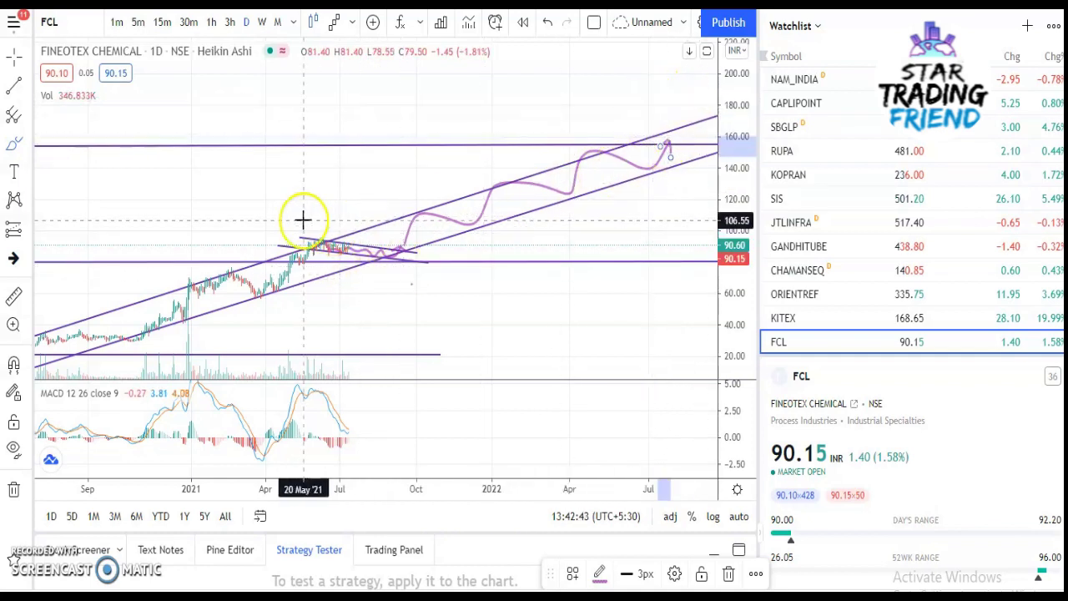
Switch the chart to the weekly interval and stretch the MACD pane's value scale
scroll(376, 231, "down", 3)
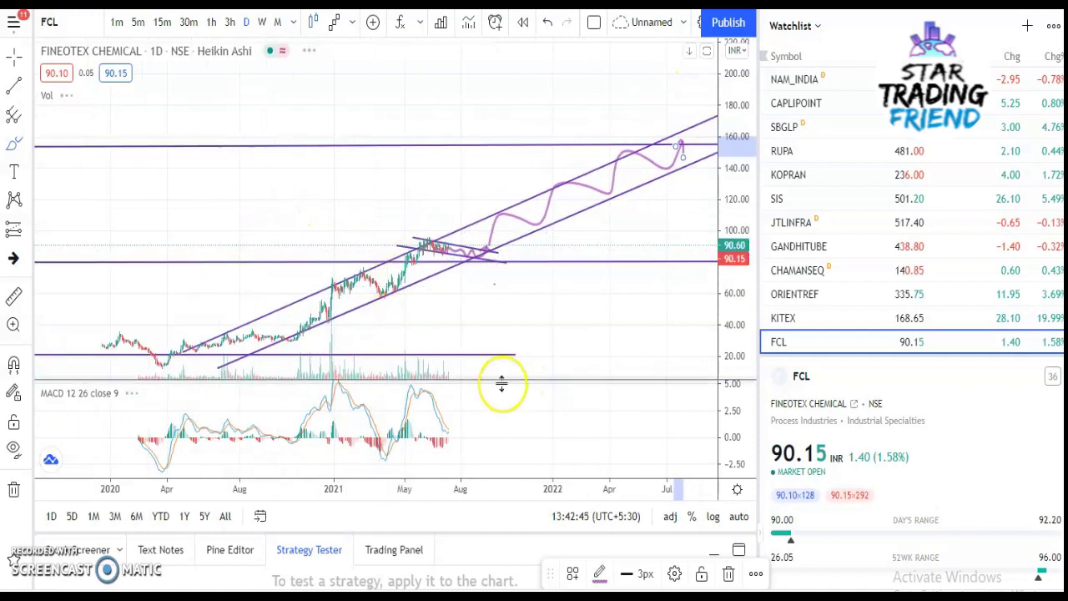
left_click(263, 23)
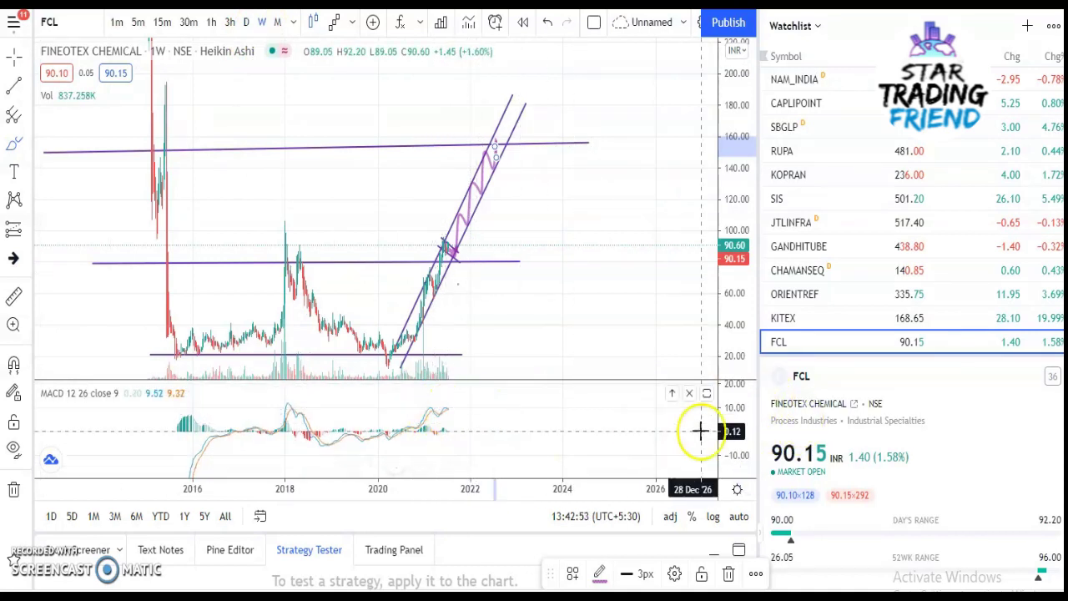
left_click_drag(740, 463, 729, 395)
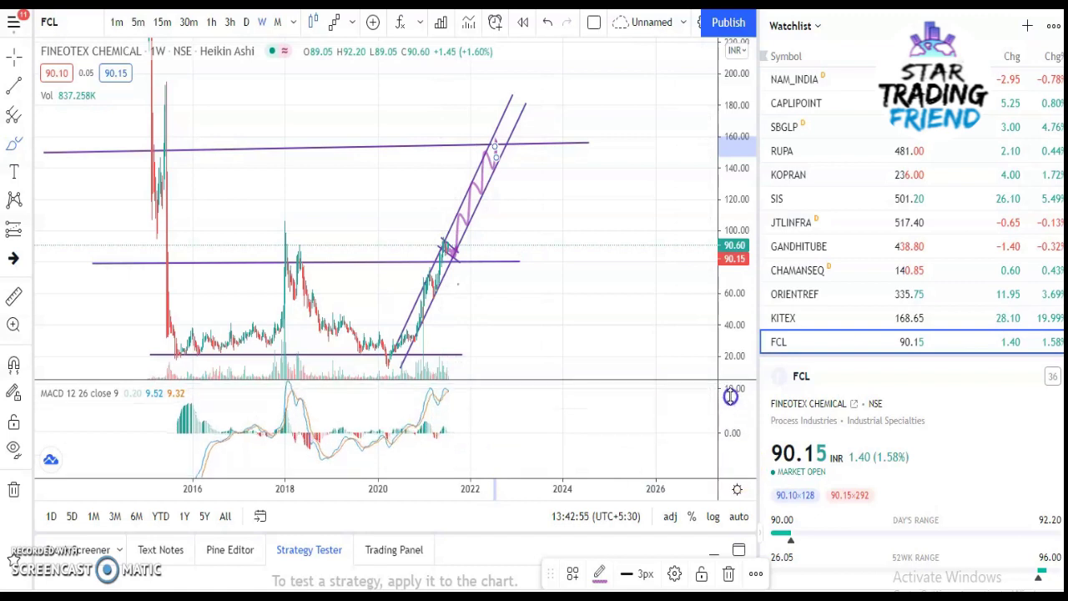
left_click_drag(510, 403, 587, 424)
left_click(511, 400)
left_click_drag(513, 405, 512, 409)
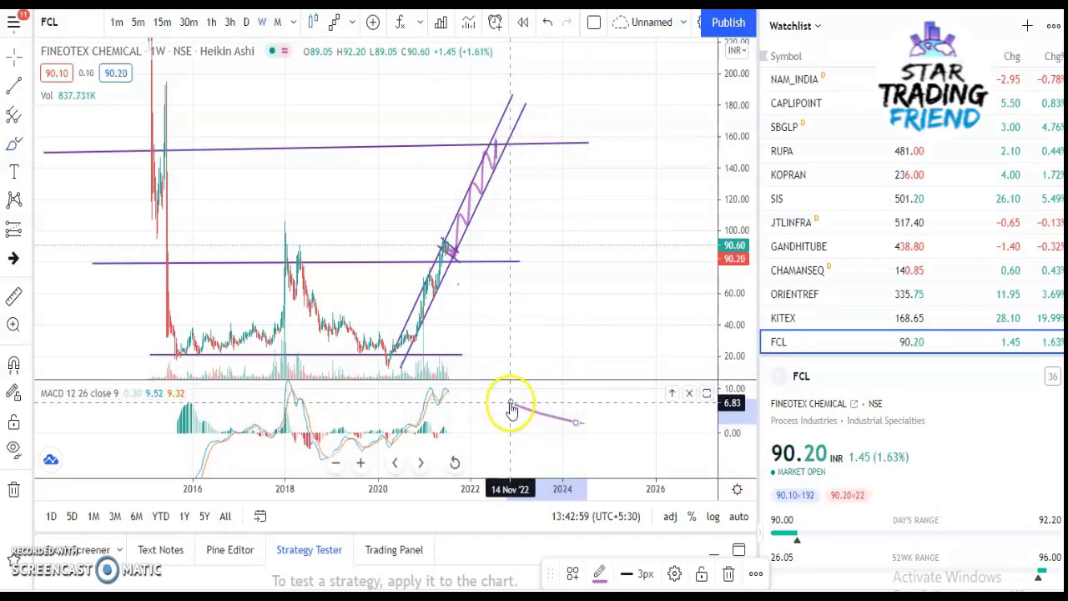
right_click(509, 405)
left_click(566, 536)
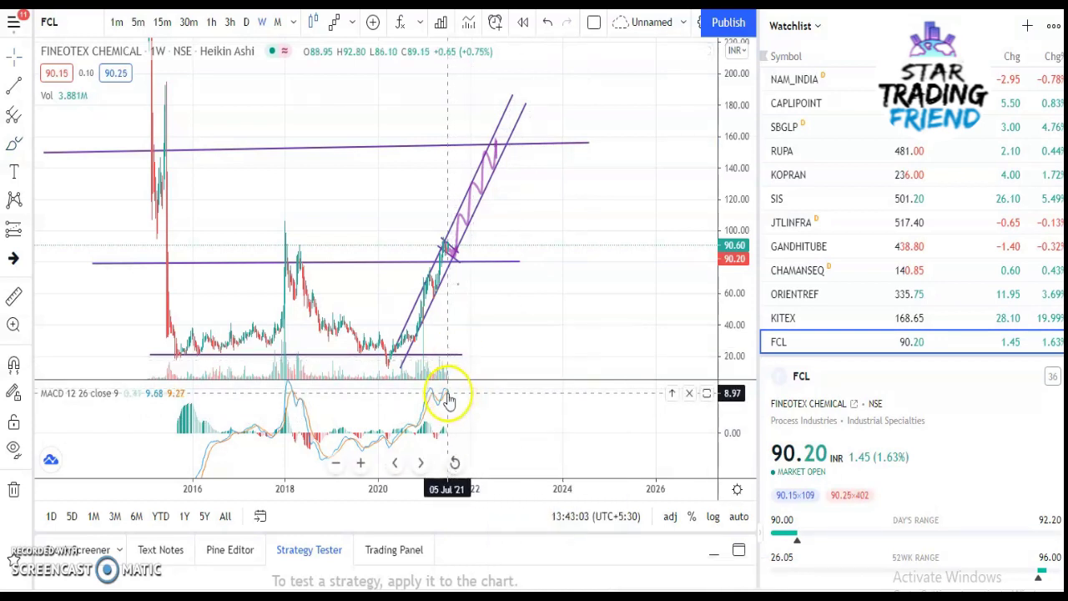
Enlarge the MACD scale further and examine the latest weekly MACD swings against the recent candles
left_click_drag(732, 441, 732, 411)
left_click_drag(401, 429, 517, 460)
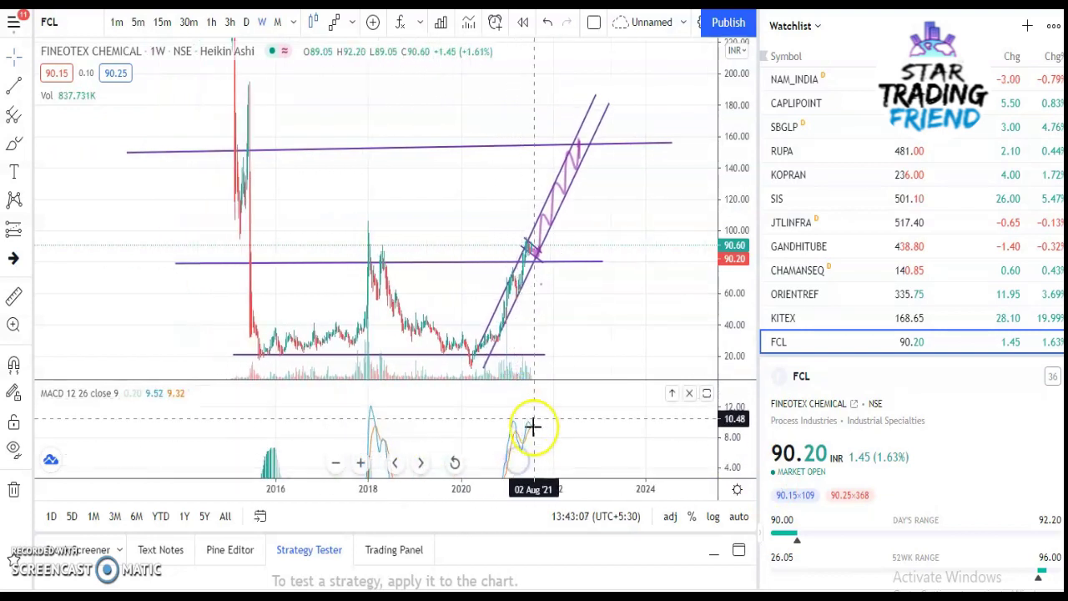
left_click_drag(527, 253, 539, 260)
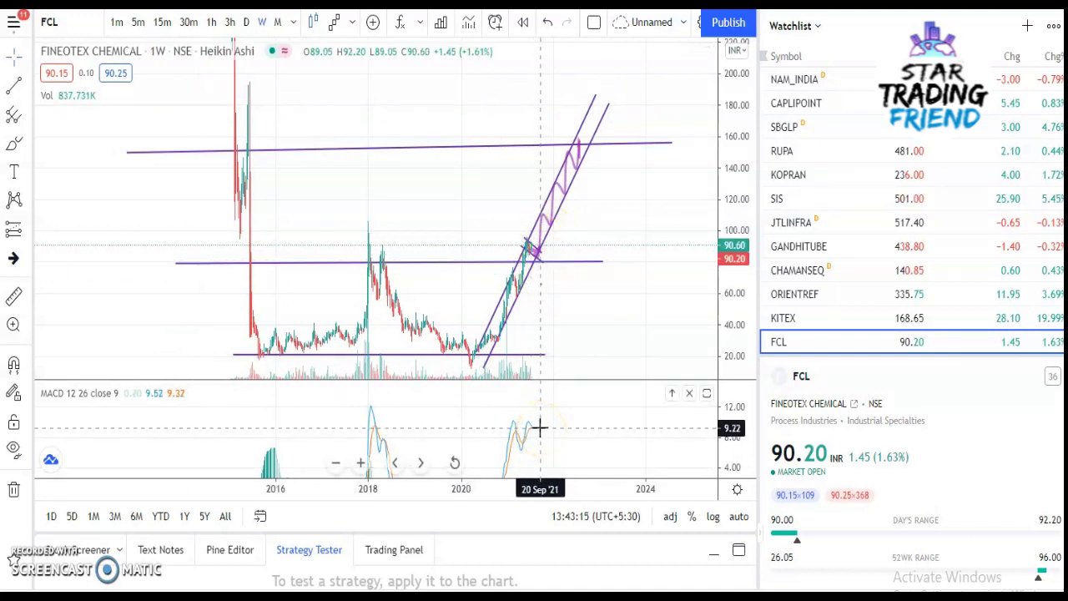
left_click_drag(542, 431, 333, 255)
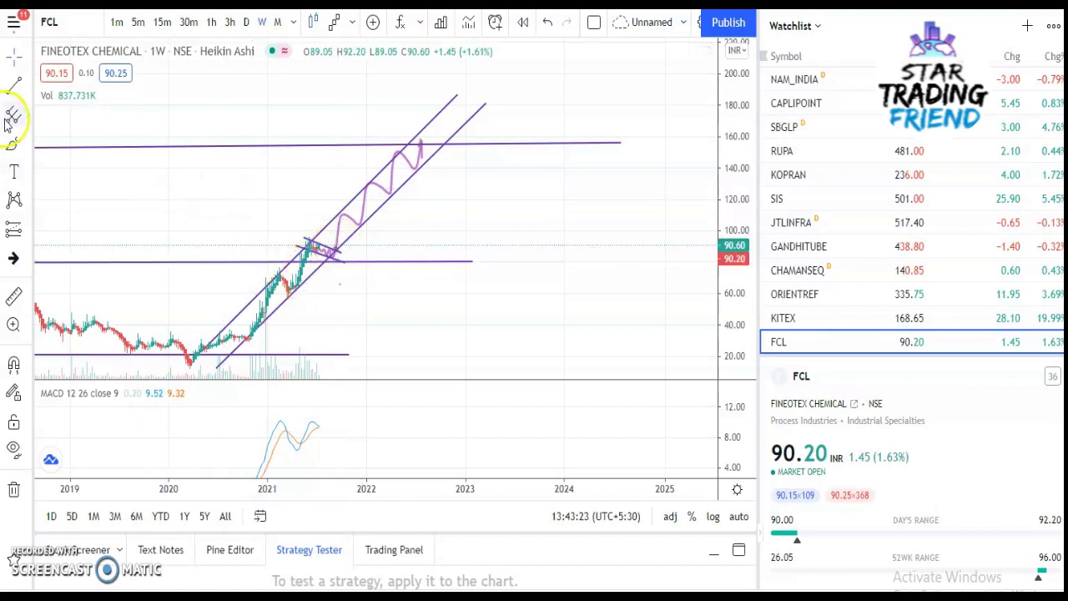
Brush circles around the touches of the lower rising channel line in late 2020, spring 2021 and the projected autumn 2021 low
left_click_drag(334, 255, 343, 242)
mouse_move(310, 275)
left_mouse_down()
mouse_move(313, 297)
mouse_move(299, 286)
left_mouse_up()
mouse_move(253, 333)
left_mouse_down()
mouse_move(238, 345)
mouse_move(245, 312)
left_mouse_up()
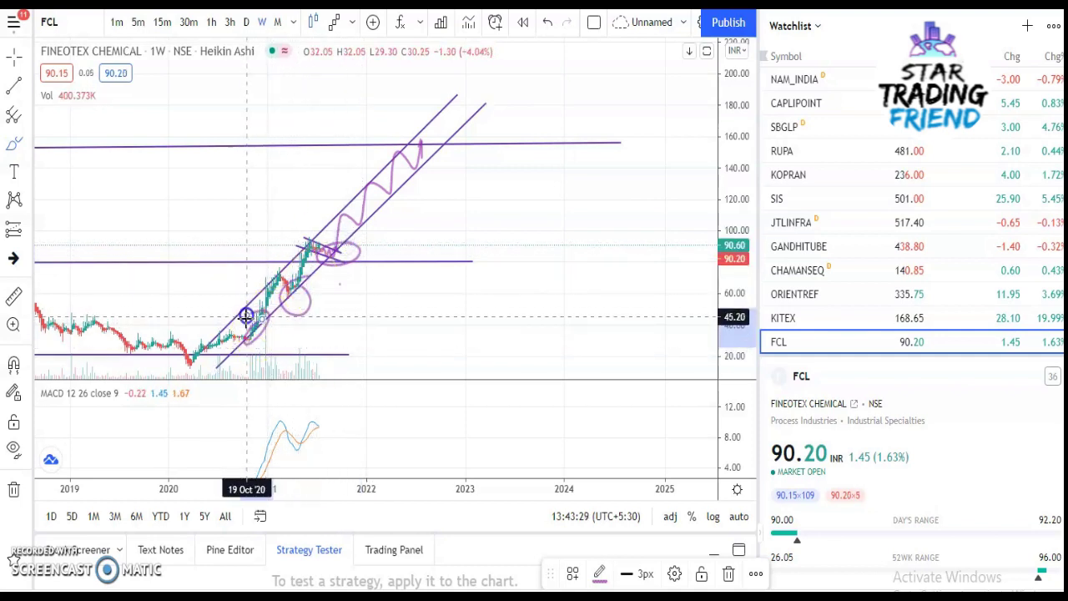
Mark the projected lows on the lower channel line and handwrite an S with an arrow leading to a B
left_click(380, 214)
mouse_move(380, 214)
left_mouse_down()
mouse_move(361, 242)
mouse_move(372, 203)
mouse_move(392, 191)
mouse_move(439, 219)
mouse_move(439, 231)
mouse_move(400, 250)
mouse_move(475, 239)
mouse_move(493, 222)
mouse_move(492, 244)
left_mouse_up()
left_click_drag(553, 197, 565, 226)
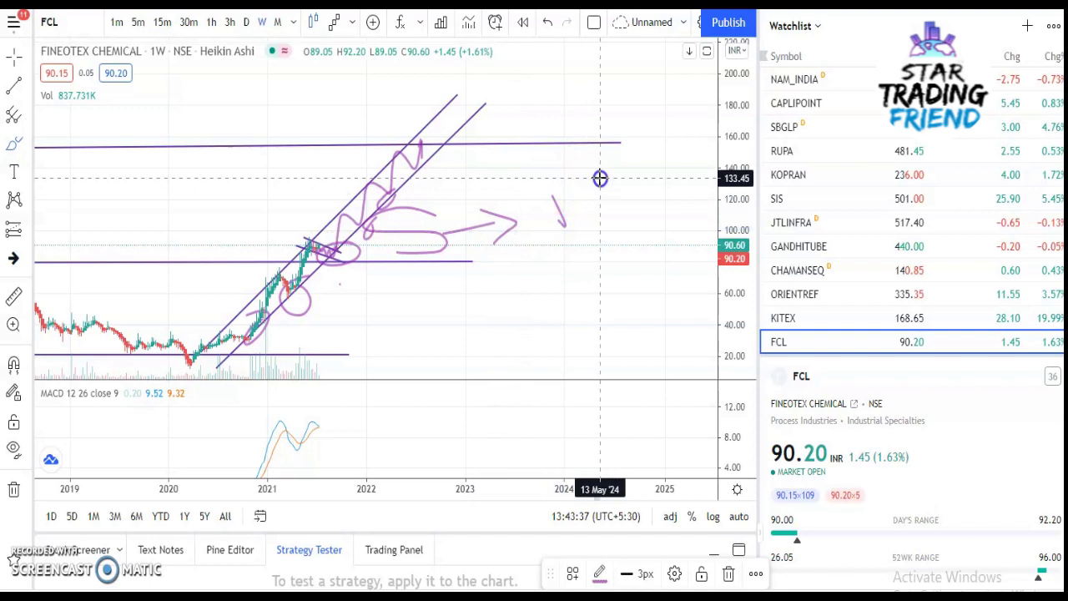
mouse_move(537, 188)
left_mouse_down()
mouse_move(589, 178)
mouse_move(582, 200)
mouse_move(594, 222)
left_mouse_up()
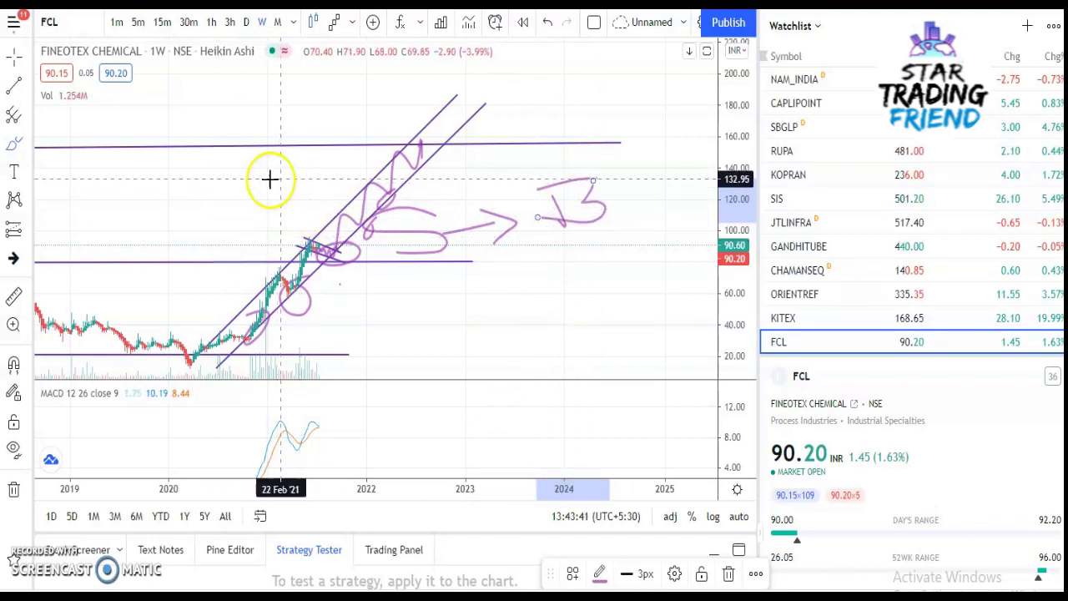
Circle the actual and projected highs at the upper channel line and label them with a handwritten R and S
mouse_move(281, 186)
left_mouse_down()
mouse_move(286, 212)
mouse_move(283, 196)
mouse_move(326, 195)
left_mouse_up()
left_click_drag(306, 231, 305, 260)
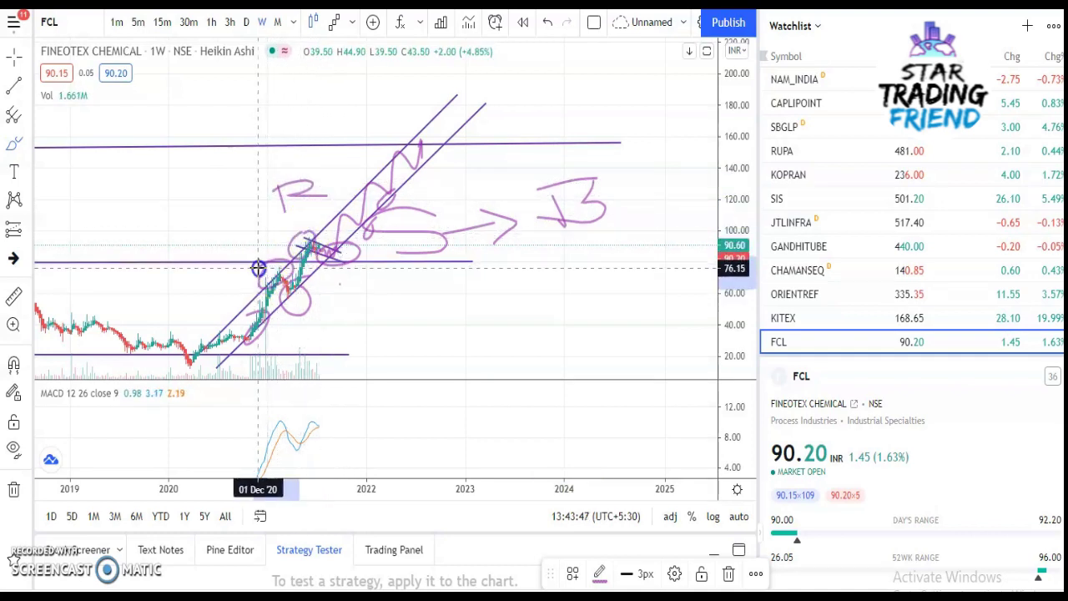
left_click_drag(322, 205, 328, 197)
mouse_move(361, 153)
left_mouse_down()
mouse_move(343, 156)
mouse_move(353, 168)
mouse_move(343, 158)
left_mouse_up()
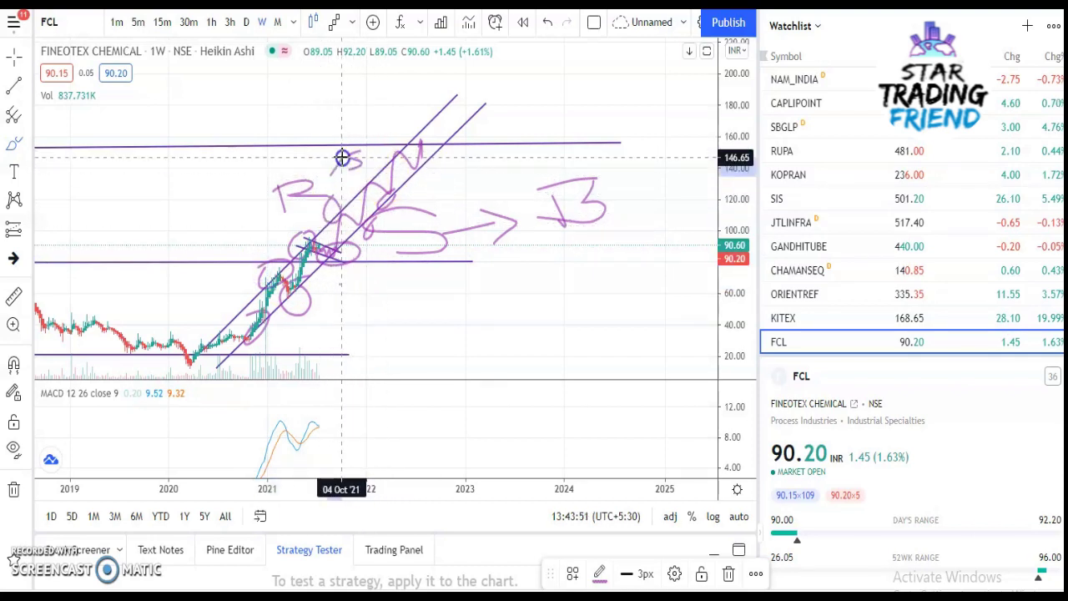
Review FCL's financials, performance over each period and technicals gauge in the symbol details, alongside the wider weekly chart
scroll(474, 192, "down", 1)
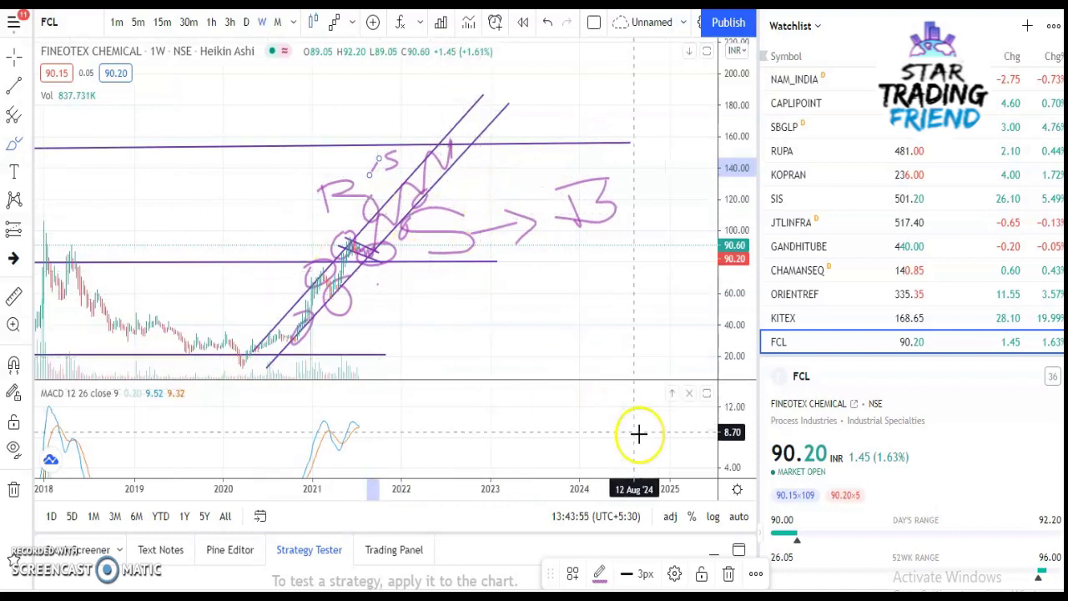
scroll(911, 474, "down", 5)
scroll(911, 473, "down", 5)
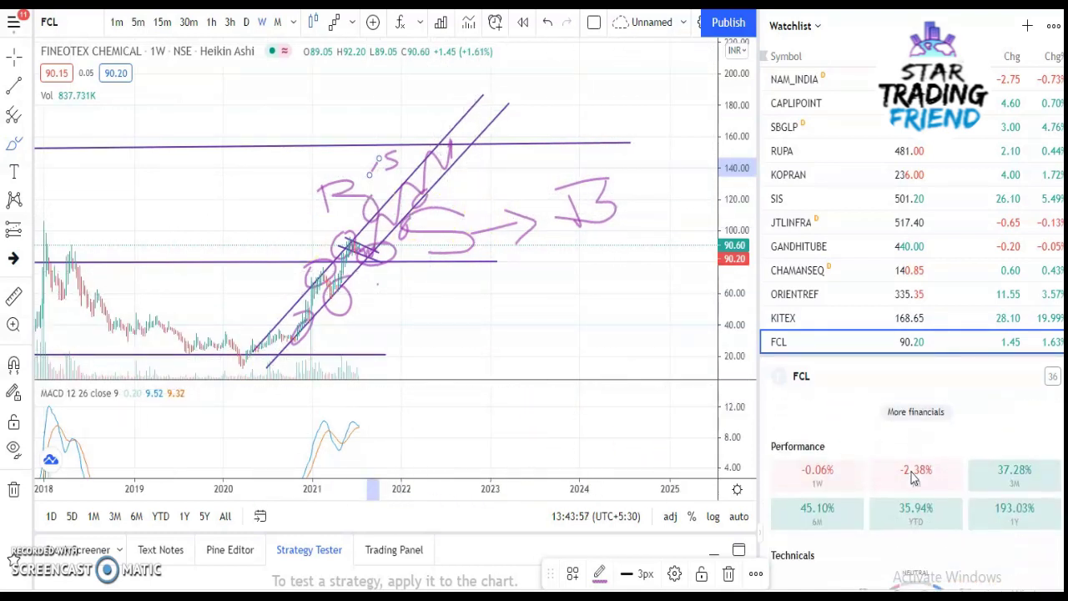
scroll(911, 473, "up", 2)
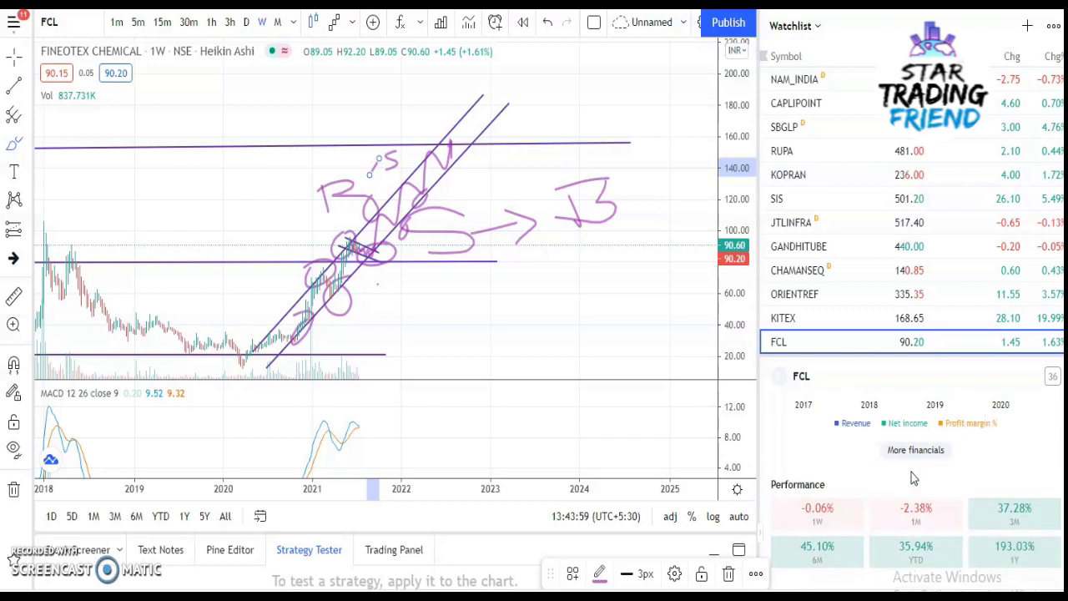
left_click(1026, 557)
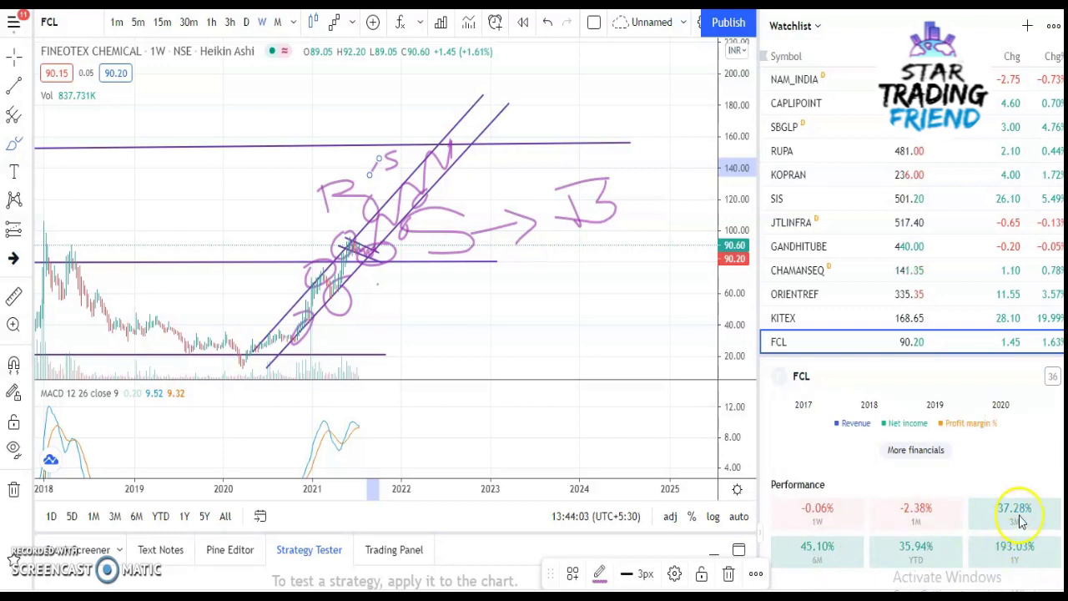
scroll(891, 494, "down", 4)
scroll(884, 496, "up", 2)
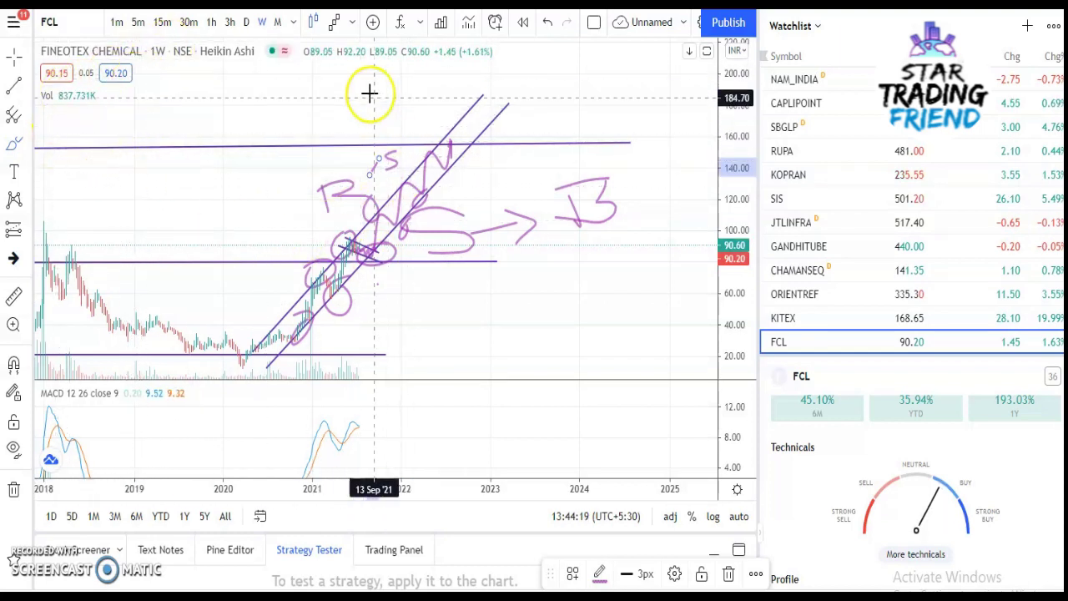
scroll(418, 158, "down", 2)
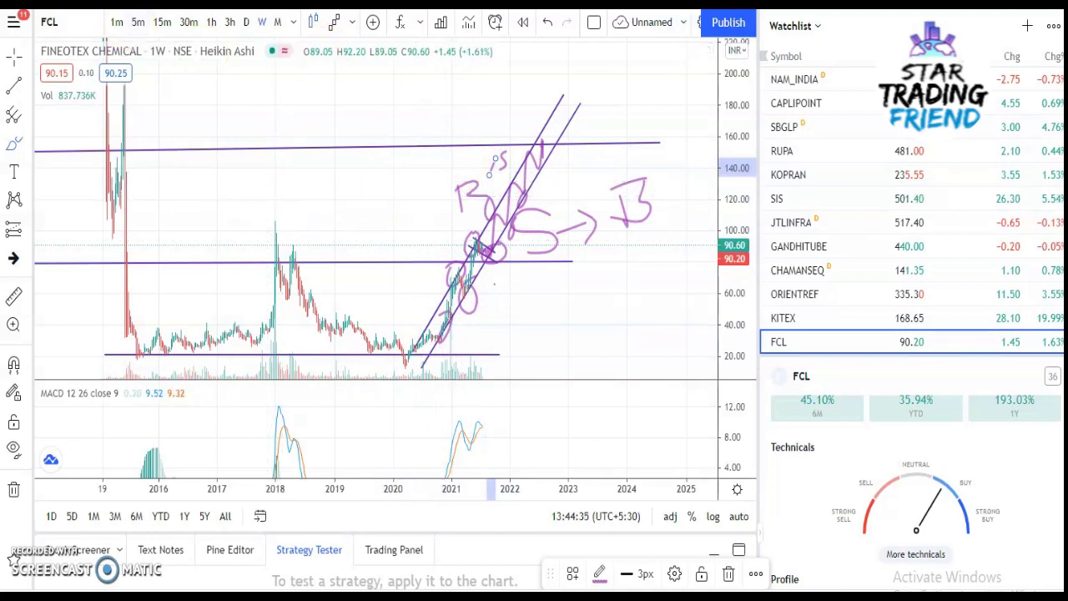
Switch to the Screener page of Fineotex Chemical Ltd and examine its key ratios and one-year price chart
key("ctrl+Tab")
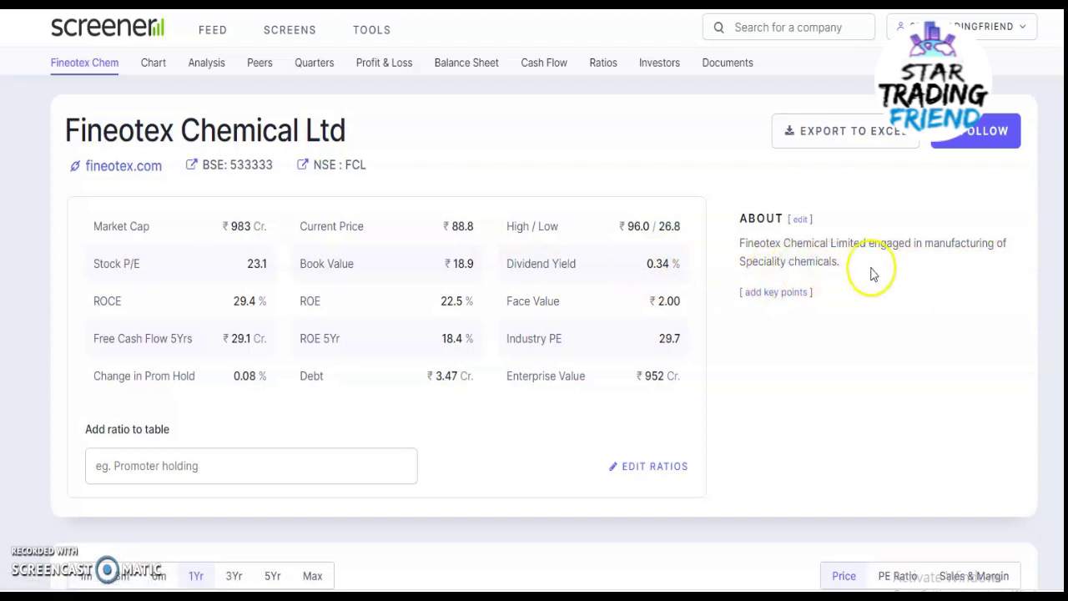
scroll(868, 275, "down", 5)
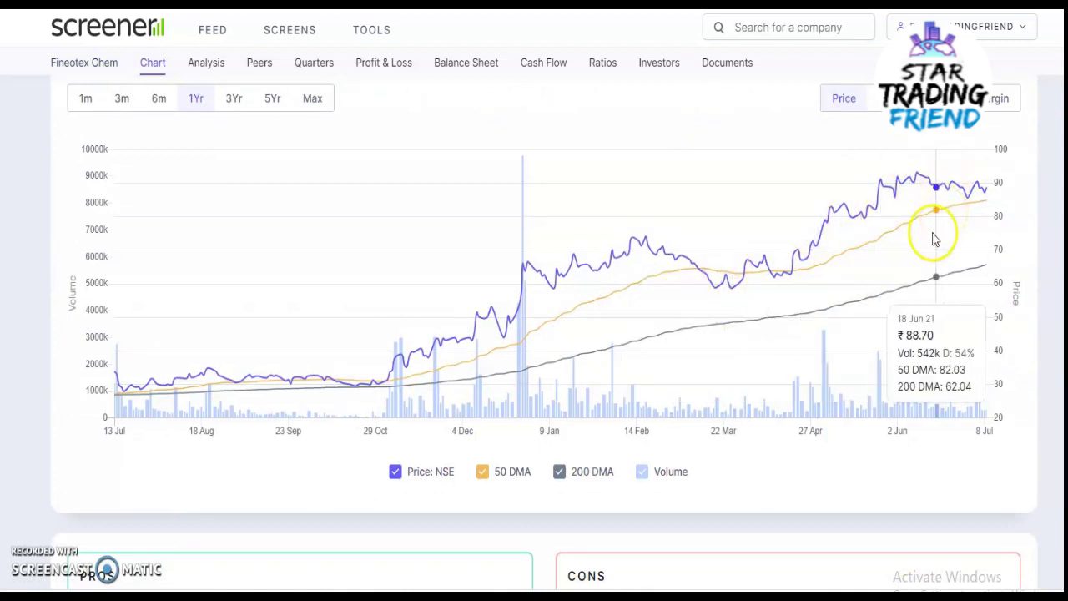
Examine Fineotex Chemical's pros and cons and its peer comparison with the other chemical companies
scroll(915, 209, "down", 3)
scroll(876, 217, "down", 3)
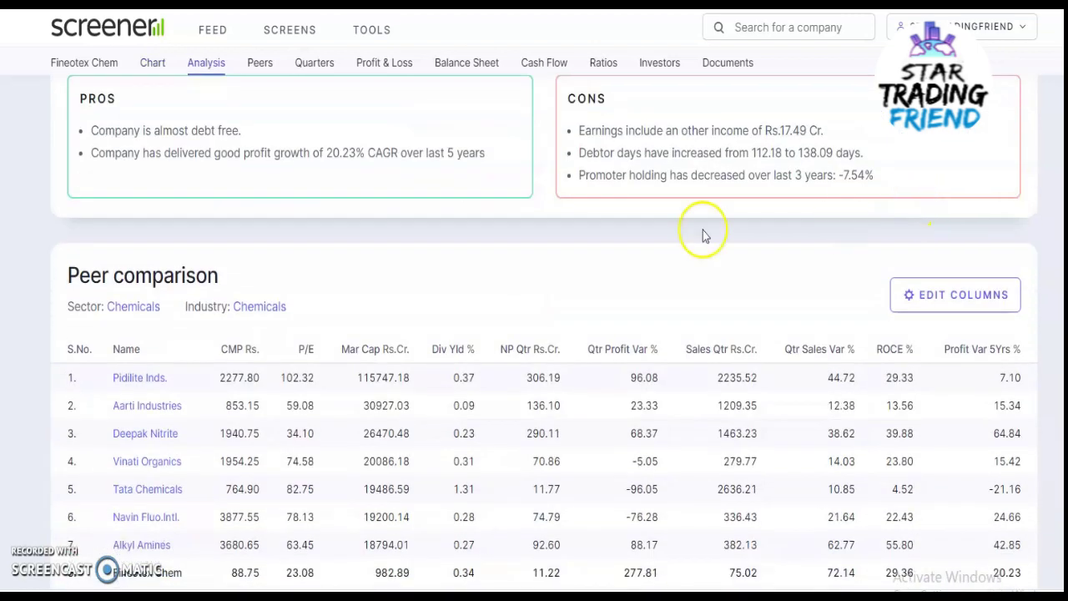
scroll(276, 221, "up", 2)
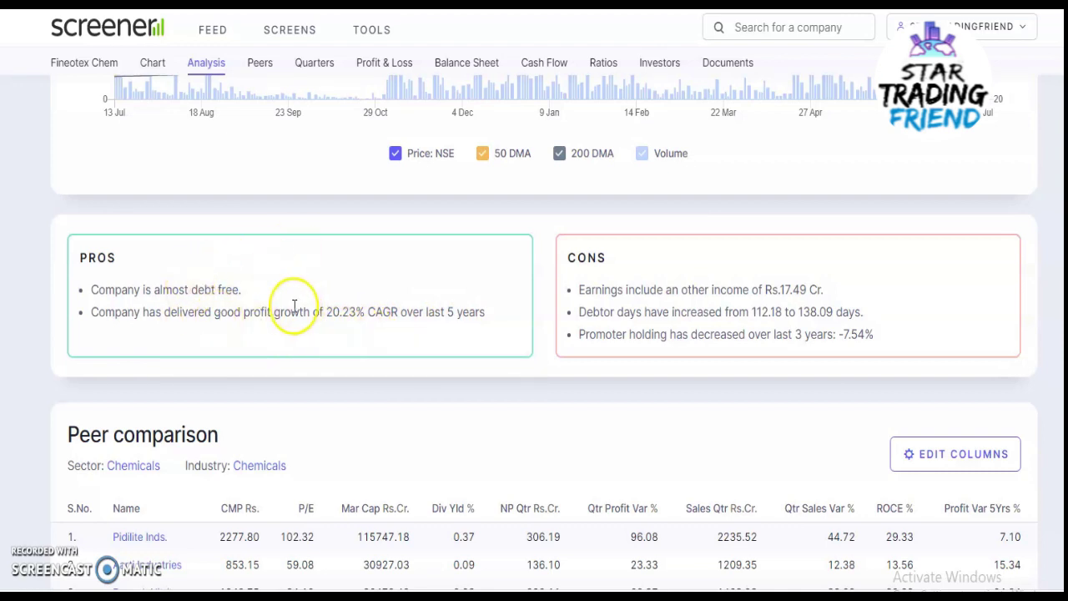
scroll(291, 307, "down", 3)
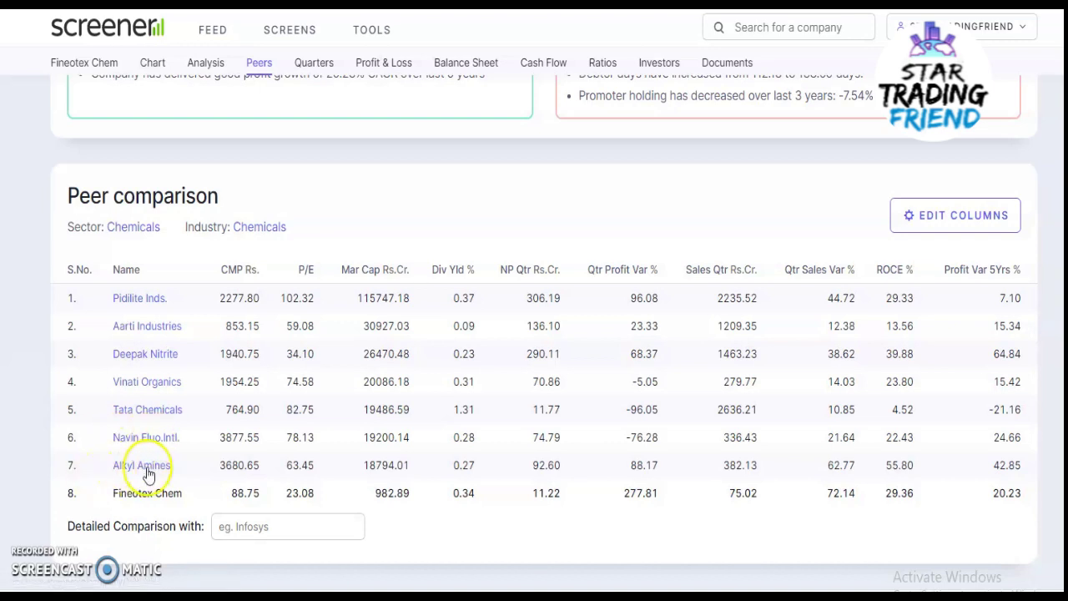
scroll(337, 303, "down", 2)
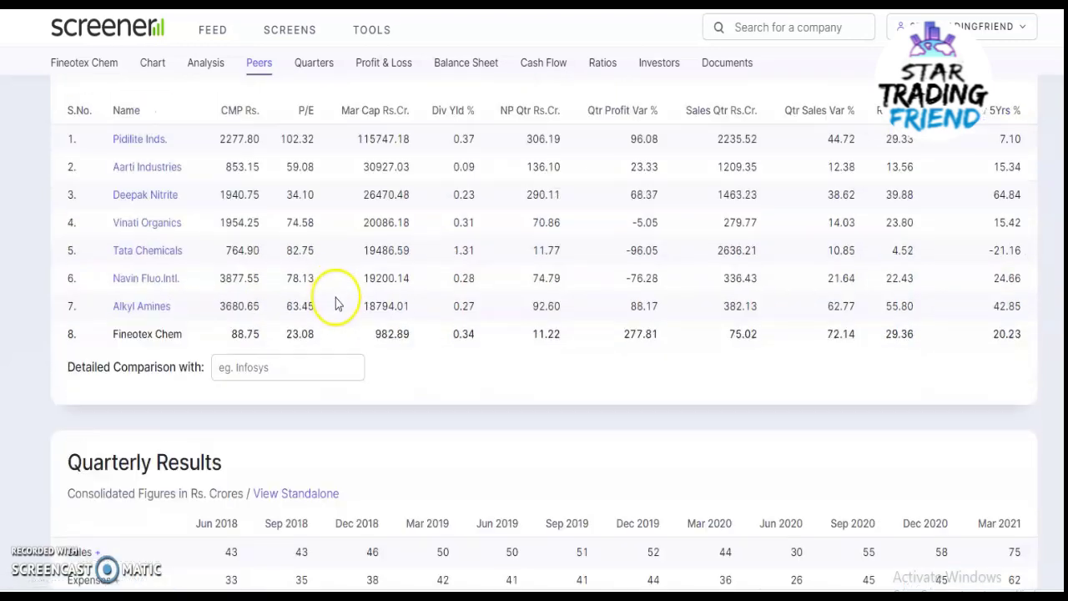
Examine the quarterly results and the yearly profit and loss figures, including the compounded growth and return on equity summaries
scroll(320, 325, "down", 5)
scroll(319, 325, "up", 2)
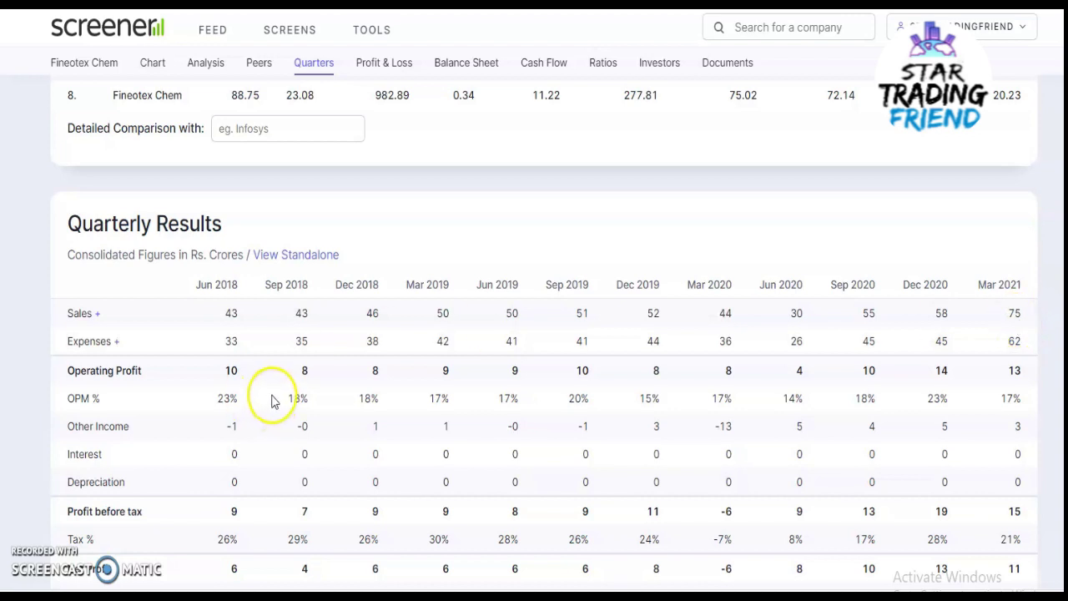
scroll(269, 398, "down", 2)
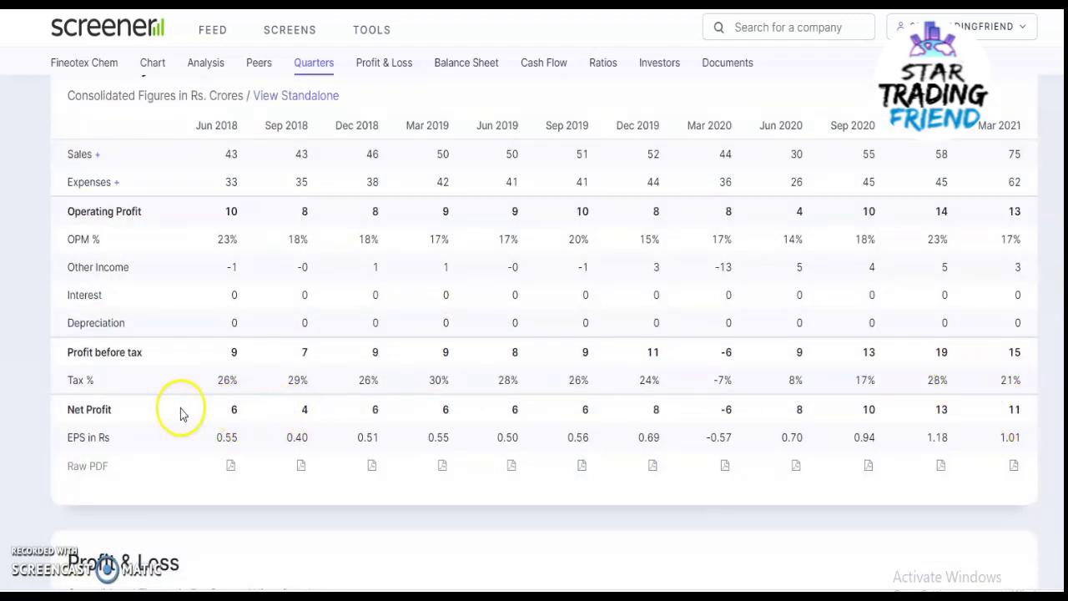
scroll(383, 360, "down", 3)
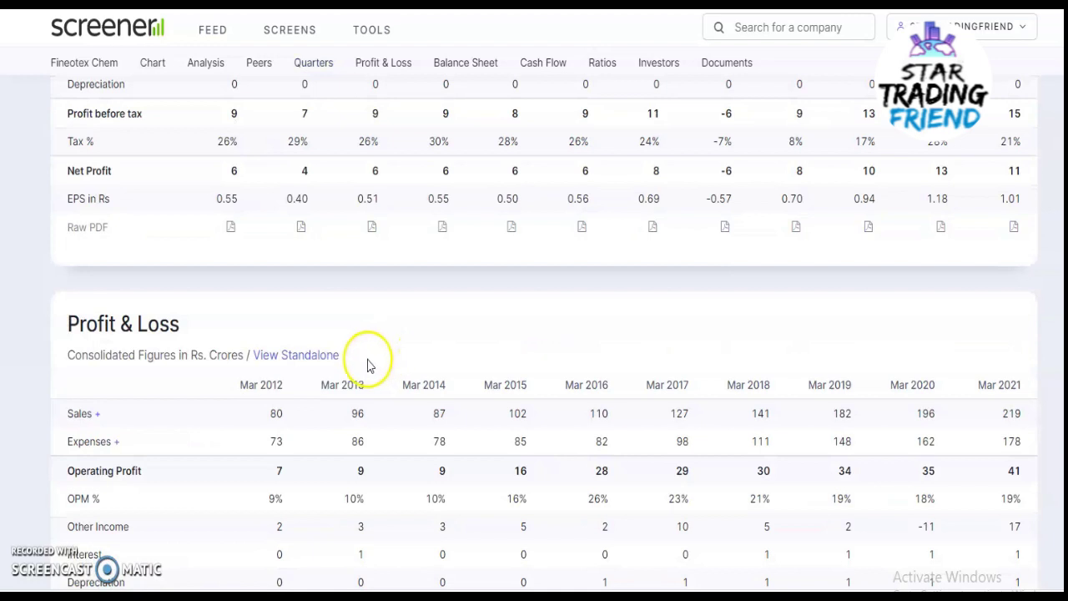
scroll(367, 362, "down", 3)
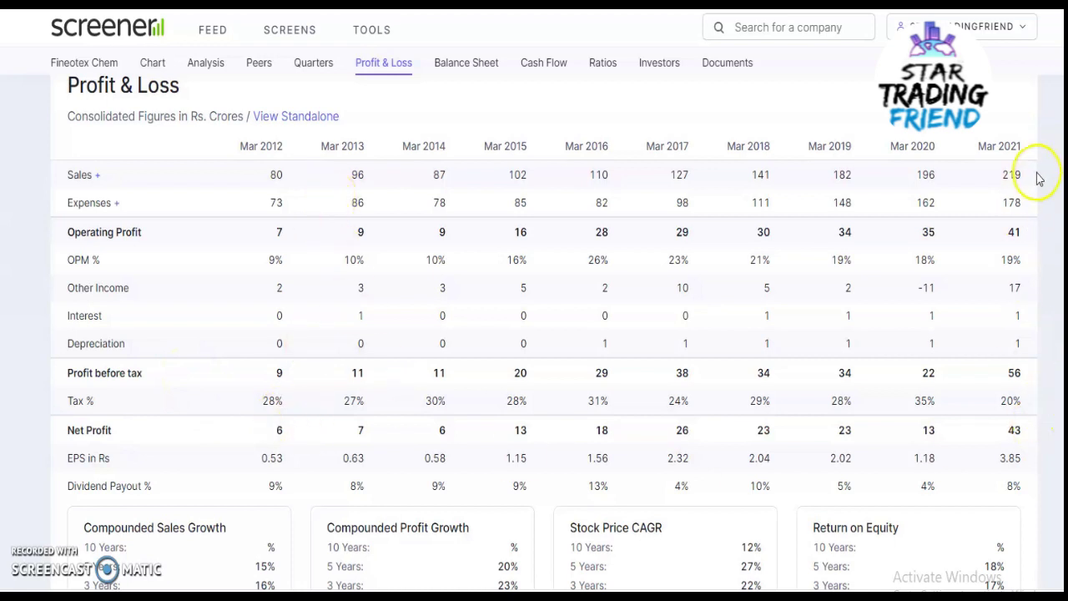
scroll(584, 321, "down", 1)
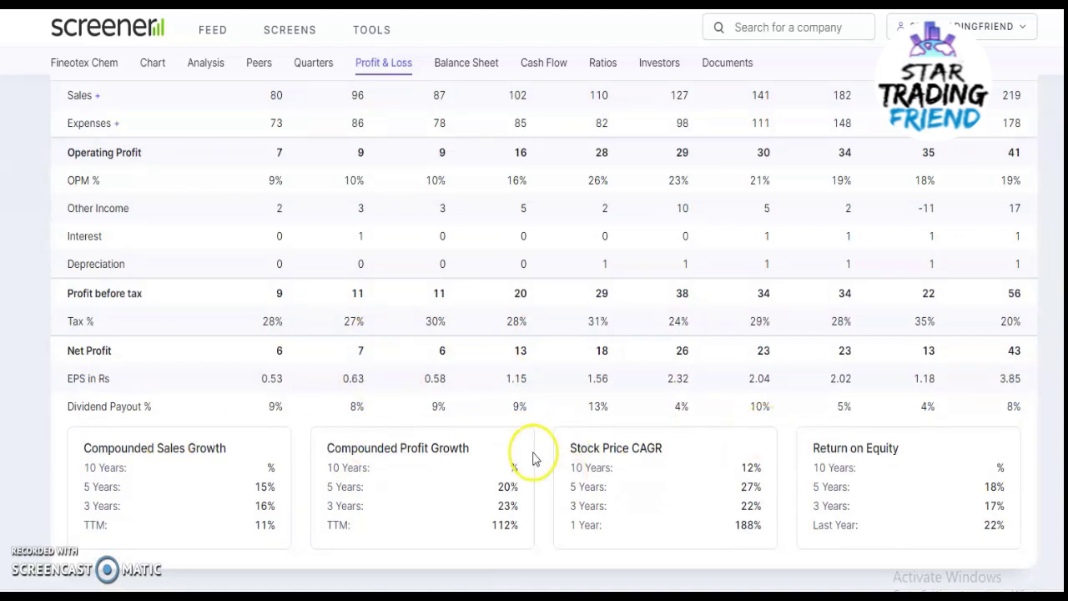
Examine the balance sheet, cash flow, ratios and shareholding pattern, and return to the one-year price chart
scroll(1049, 424, "down", 12)
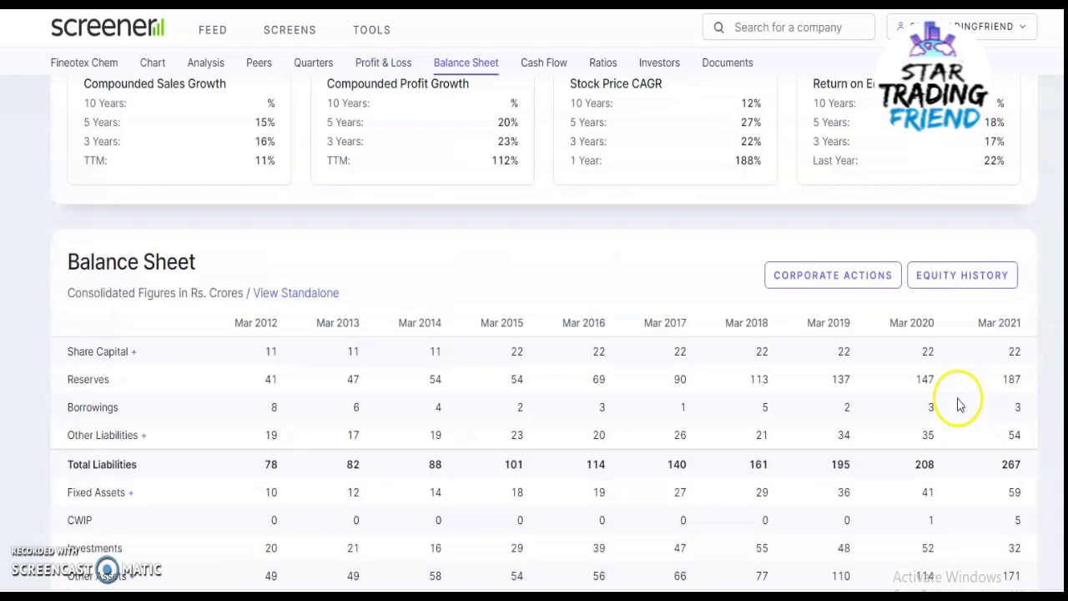
scroll(233, 361, "down", 1)
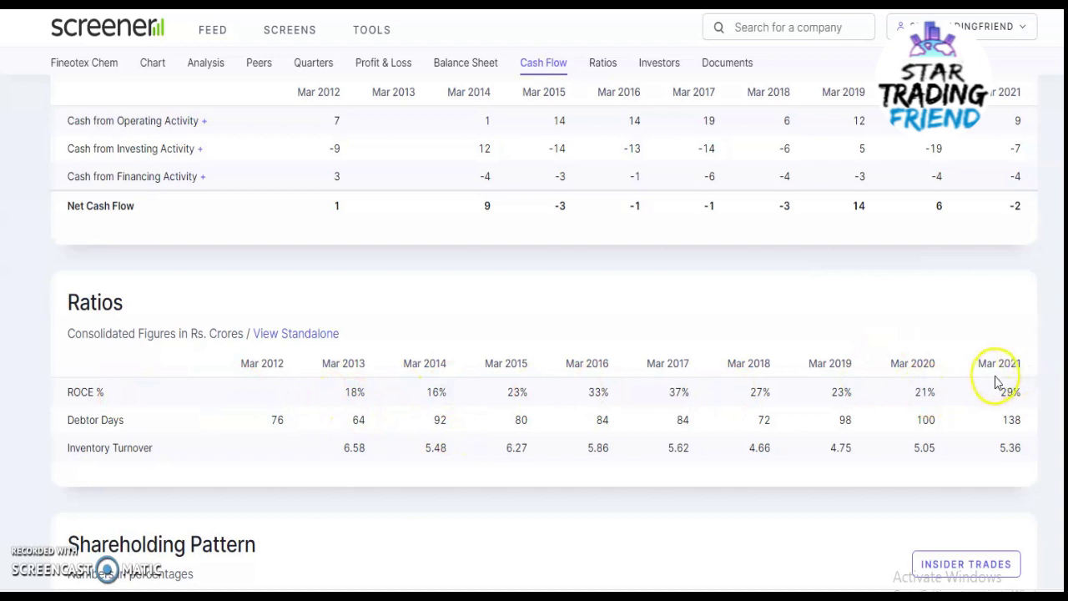
scroll(586, 384, "down", 2)
scroll(585, 384, "down", 2)
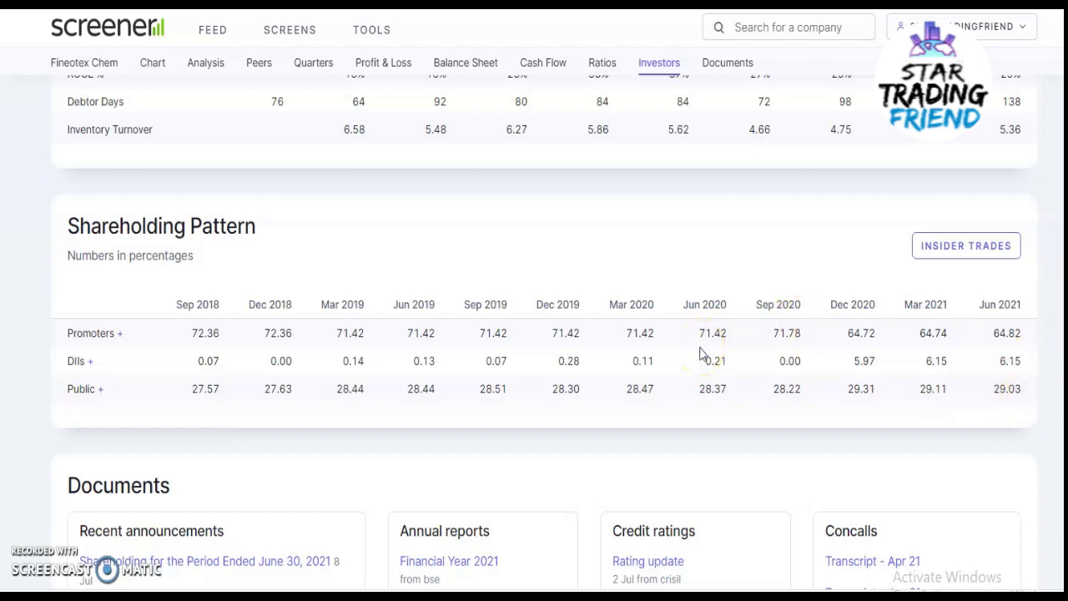
scroll(539, 346, "up", 6)
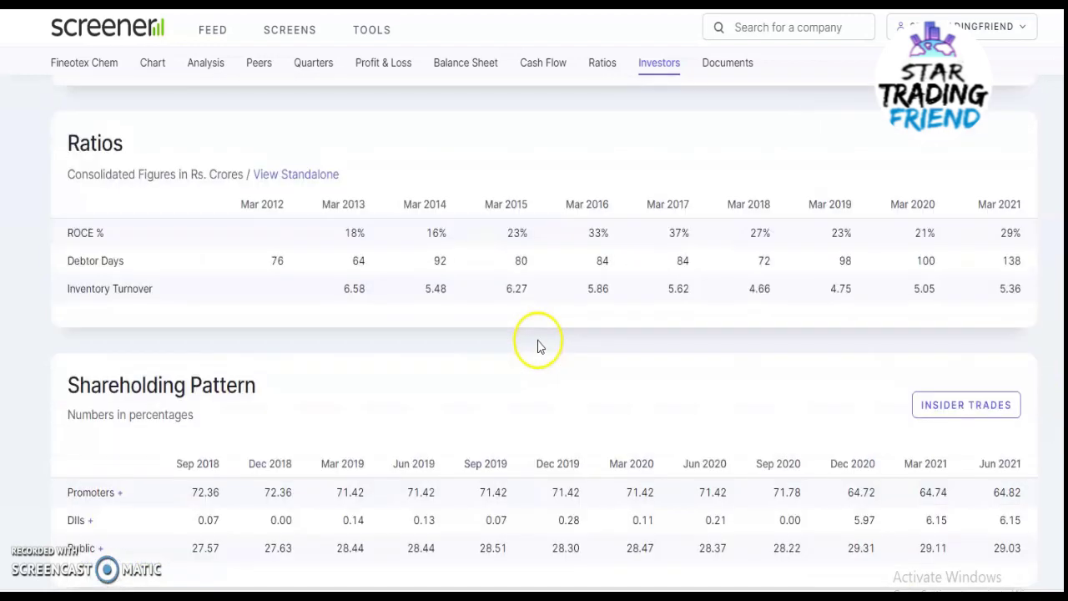
scroll(538, 346, "up", 15)
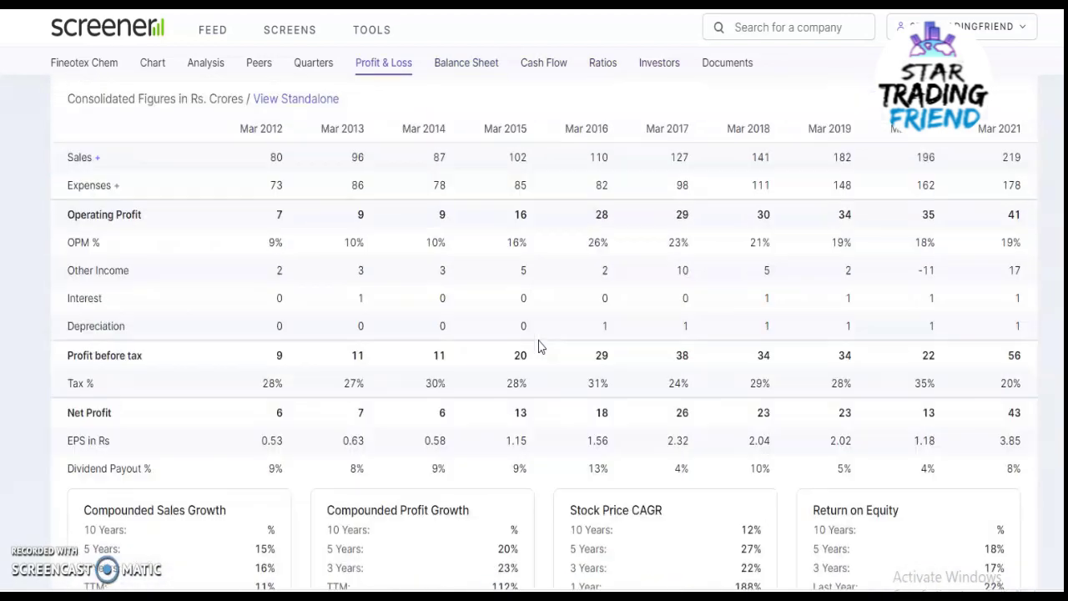
scroll(539, 346, "up", 8)
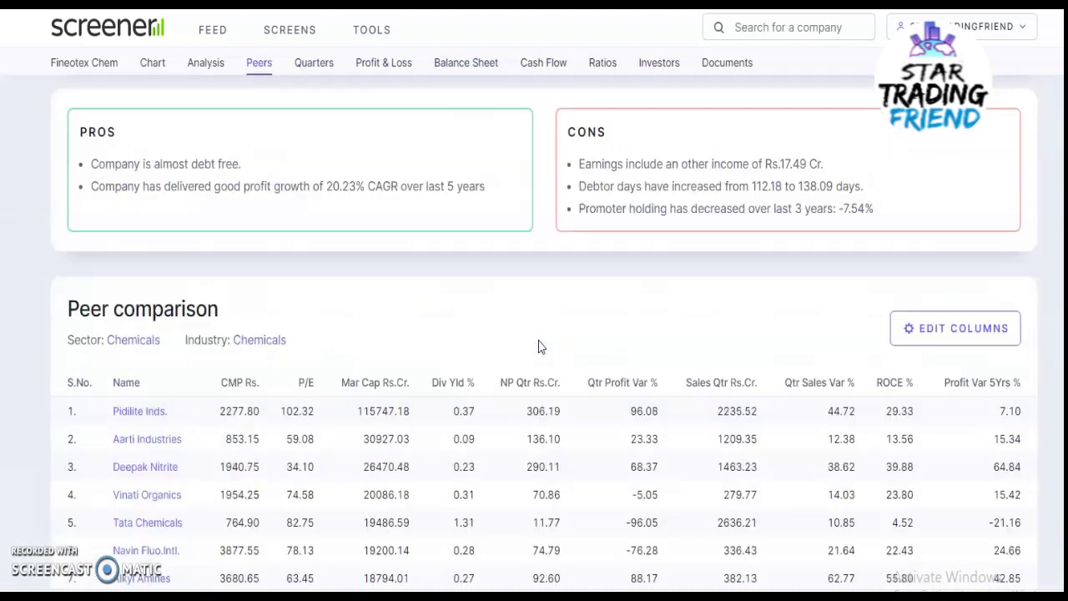
scroll(538, 346, "up", 10)
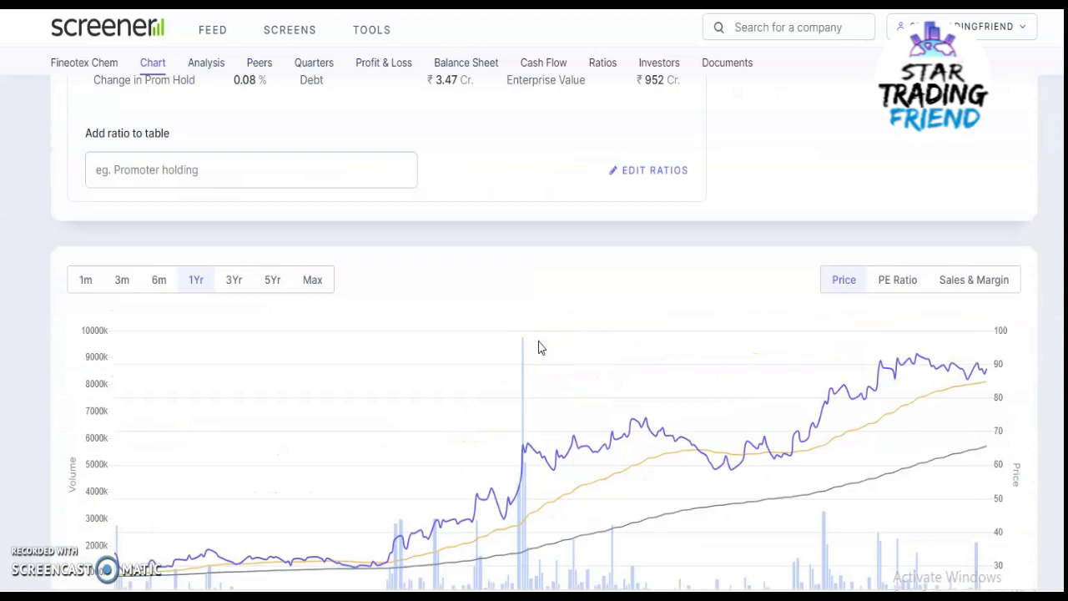